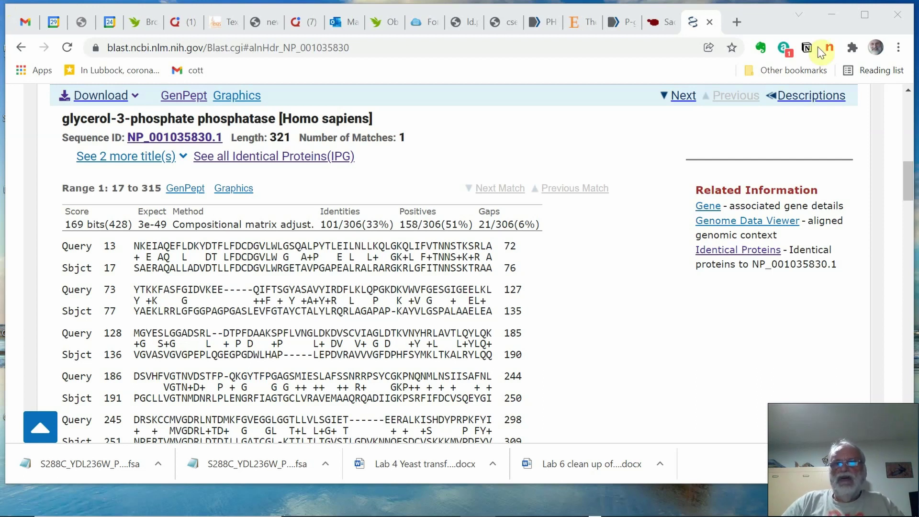
Switch to the Saccharomyces Genome Database page, search for pho13 and open the PHO13 / YDL236W gene entry
click(657, 21)
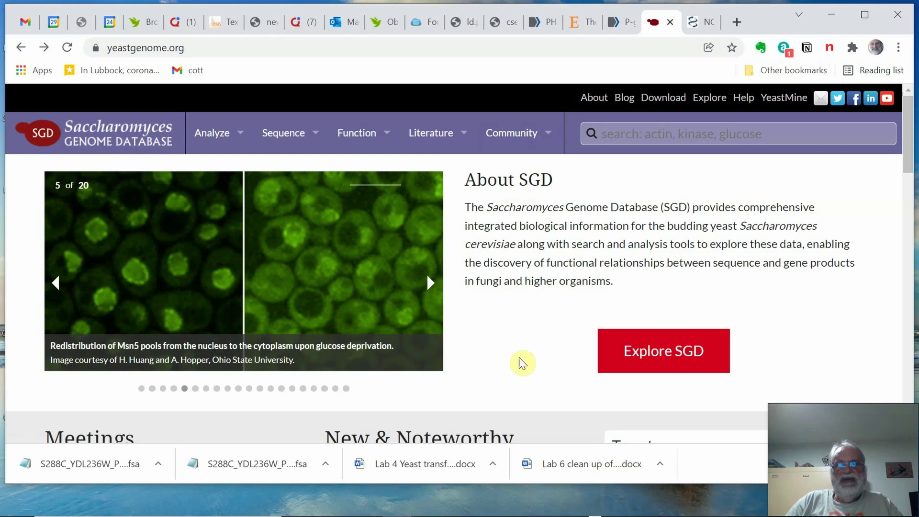
scroll(441, 319, down, 8)
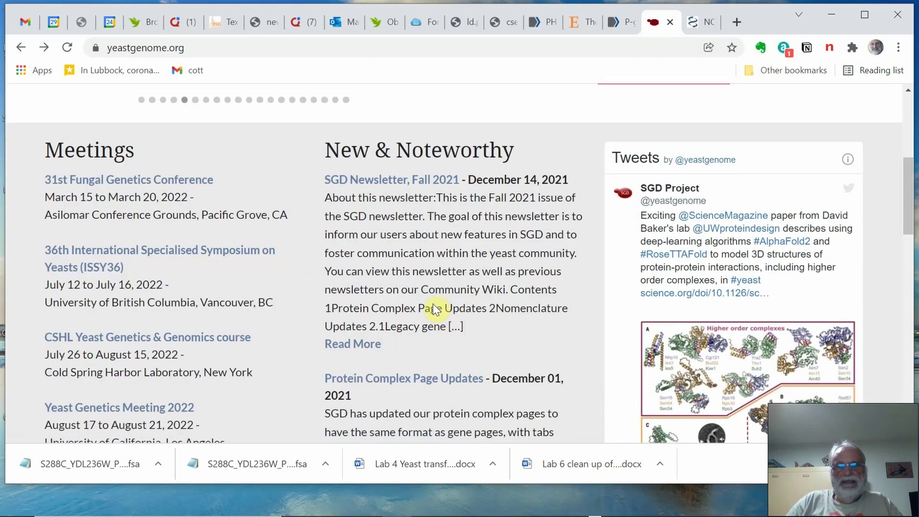
scroll(443, 315, up, 8)
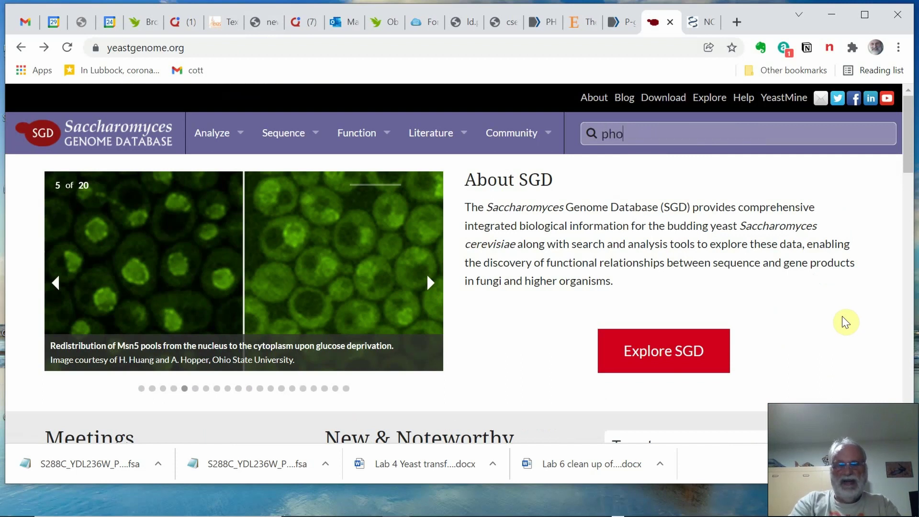
text(13)
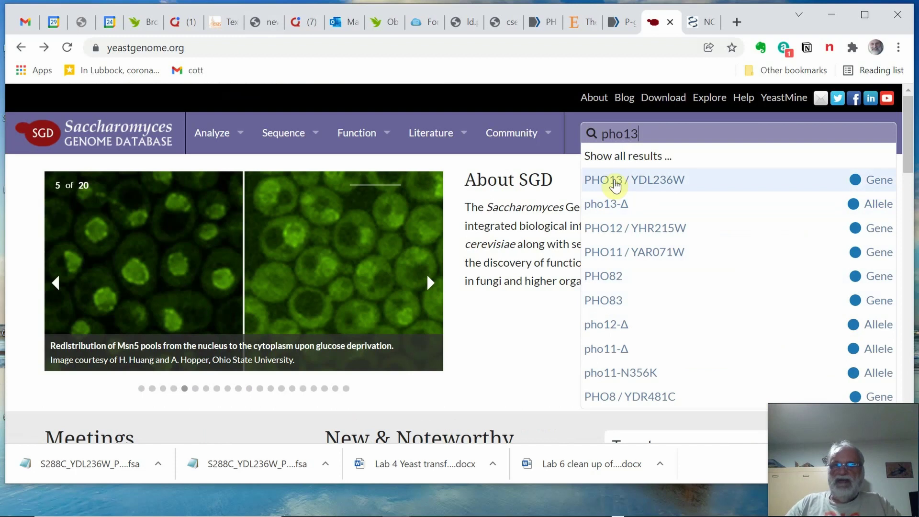
click(604, 182)
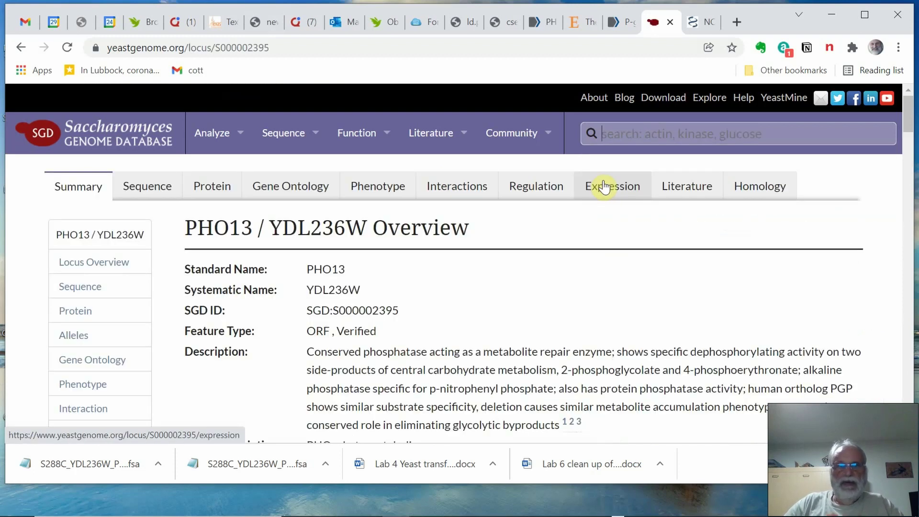
Review the PHO13 overview description, comparative info, chromosome location and coding-sequence subfeatures on the summary page
scroll(506, 293, down, 1)
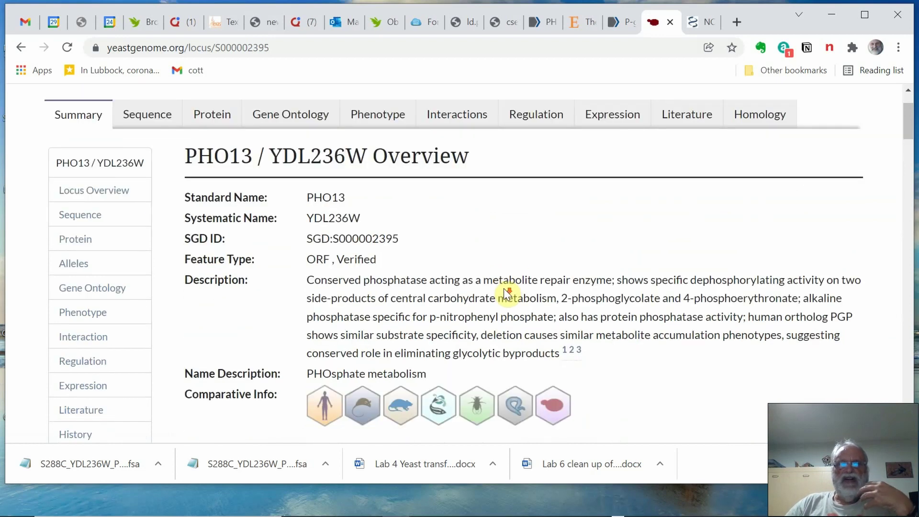
scroll(505, 290, down, 1)
scroll(503, 286, up, 2)
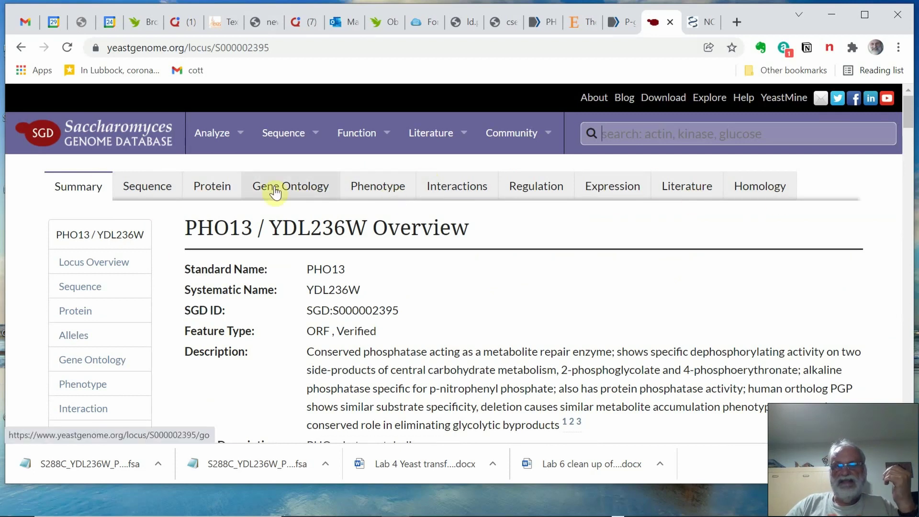
scroll(700, 343, down, 1)
scroll(699, 343, down, 3)
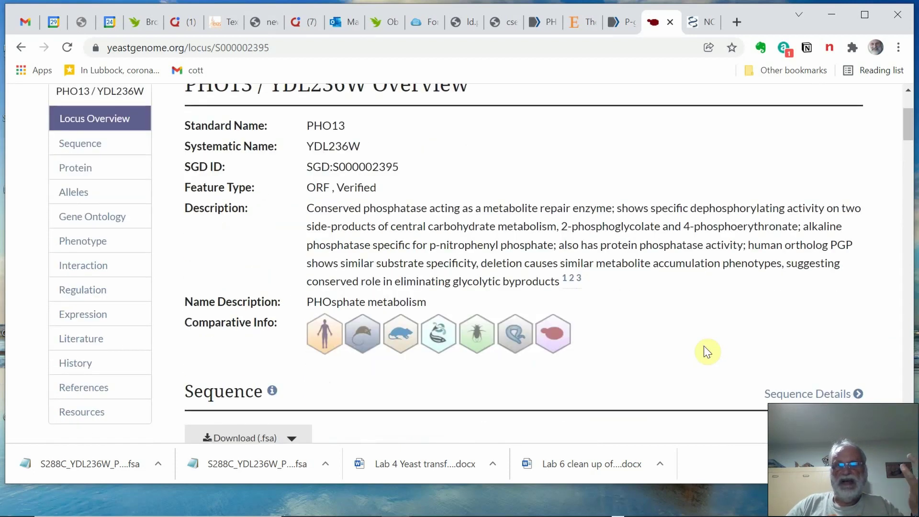
scroll(703, 345, down, 1)
scroll(704, 345, up, 1)
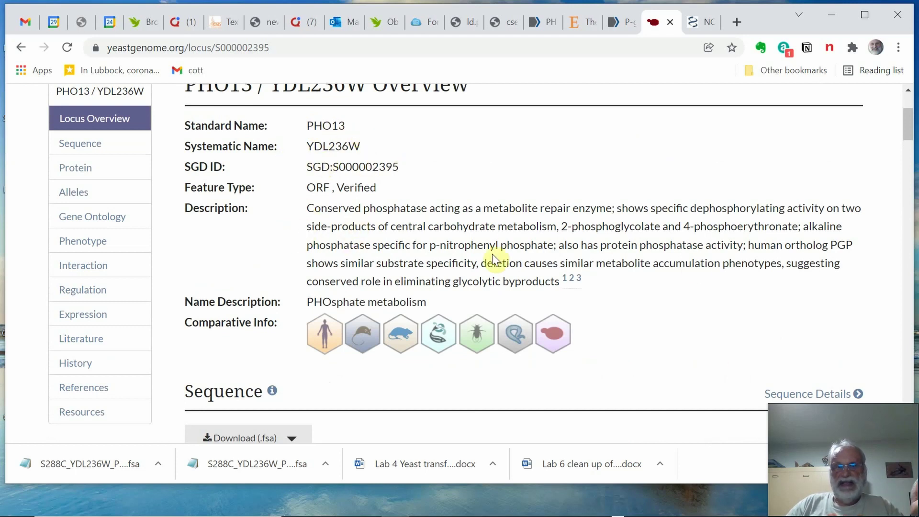
scroll(623, 304, down, 3)
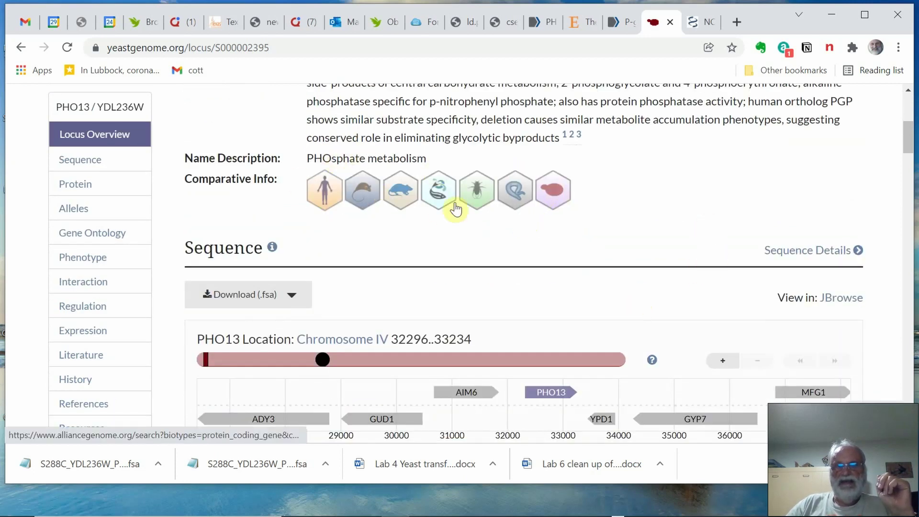
scroll(625, 247, down, 2)
scroll(625, 247, down, 3)
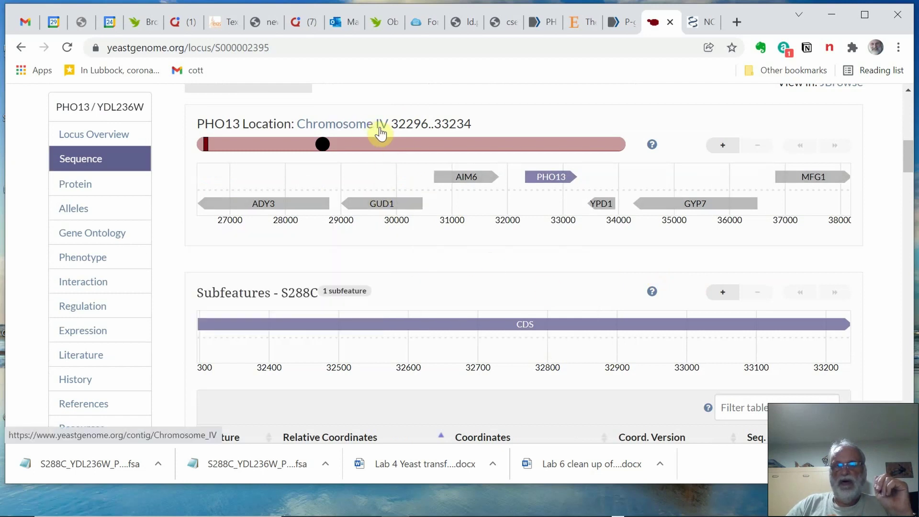
scroll(610, 286, down, 5)
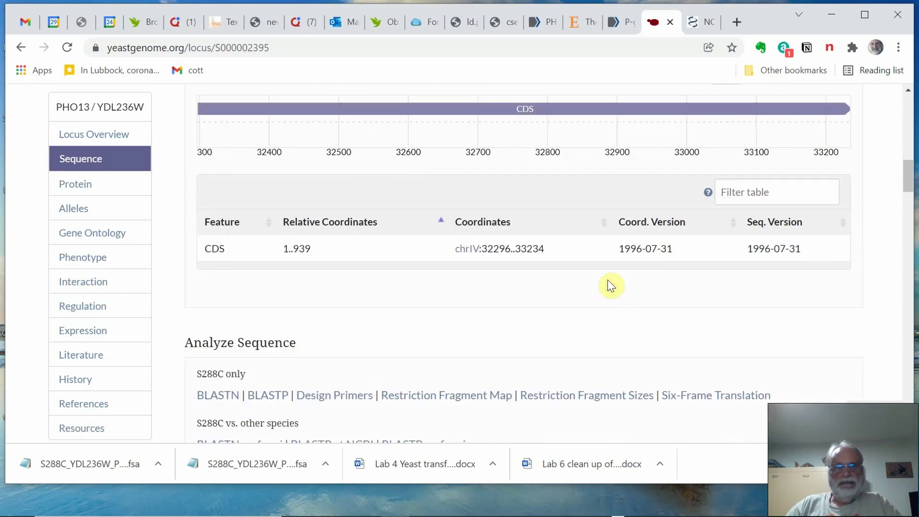
scroll(609, 286, up, 2)
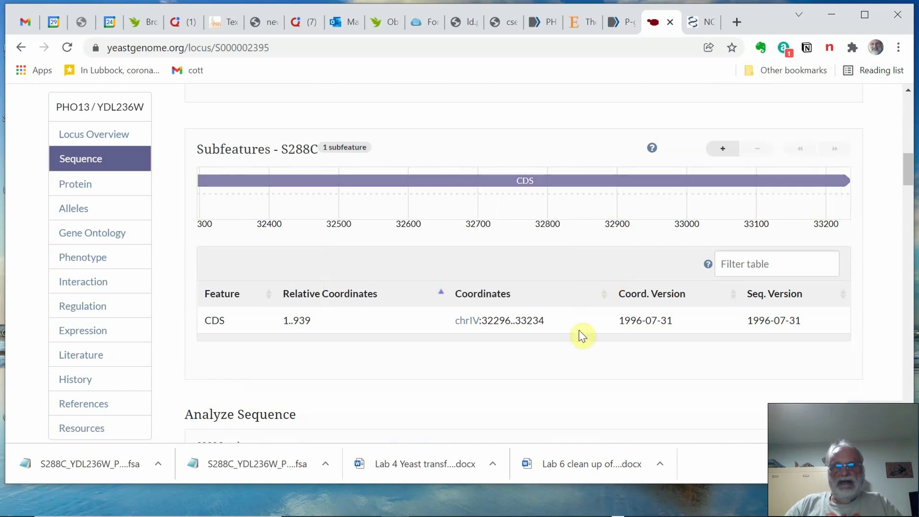
scroll(598, 336, down, 6)
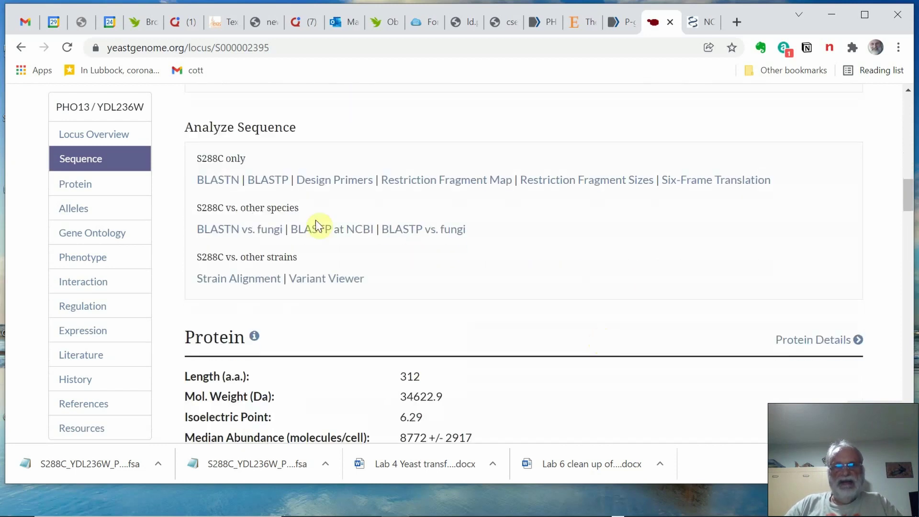
Examine PHO13's protein, alleles, gene ontology, phenotype, interaction, expression, history and reference sections
scroll(429, 316, down, 6)
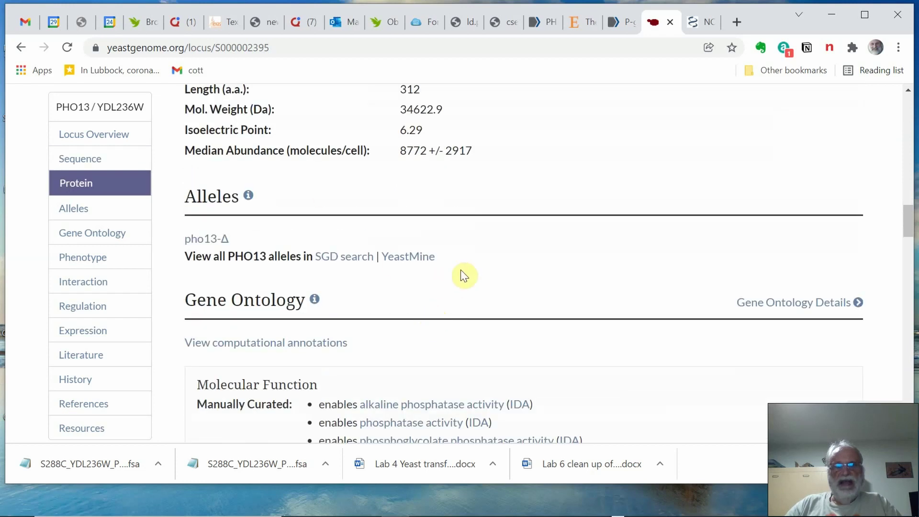
scroll(463, 275, down, 3)
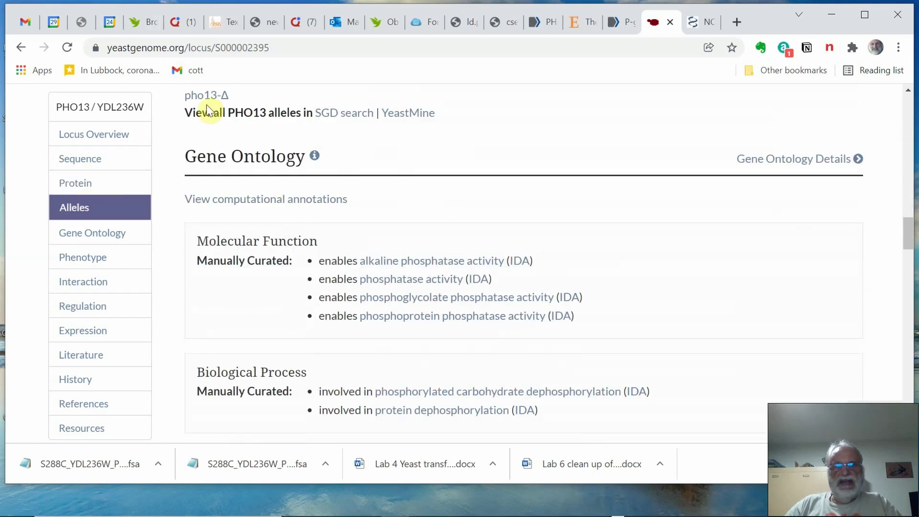
scroll(431, 245, up, 1)
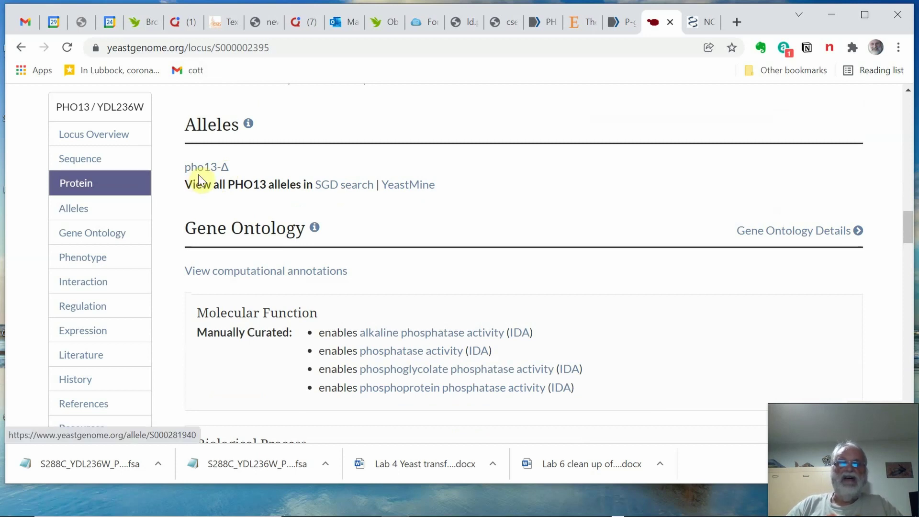
scroll(590, 318, down, 1)
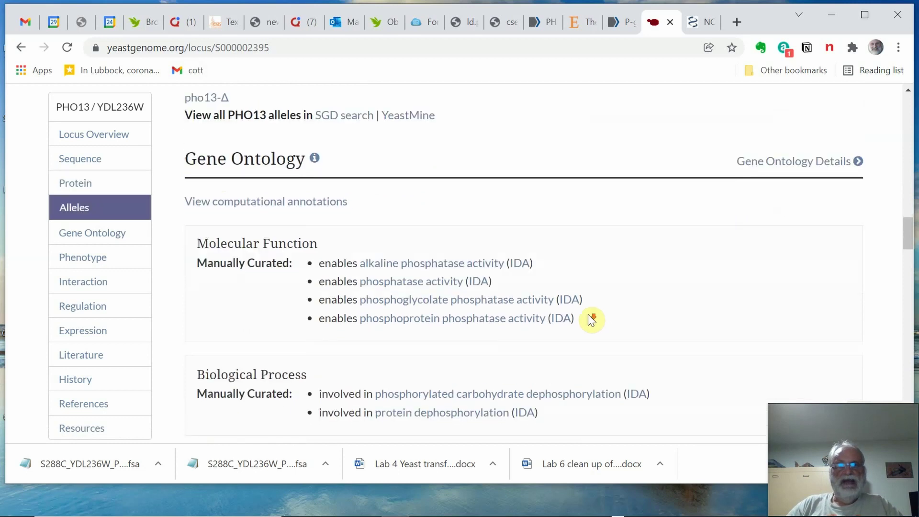
scroll(588, 313, down, 6)
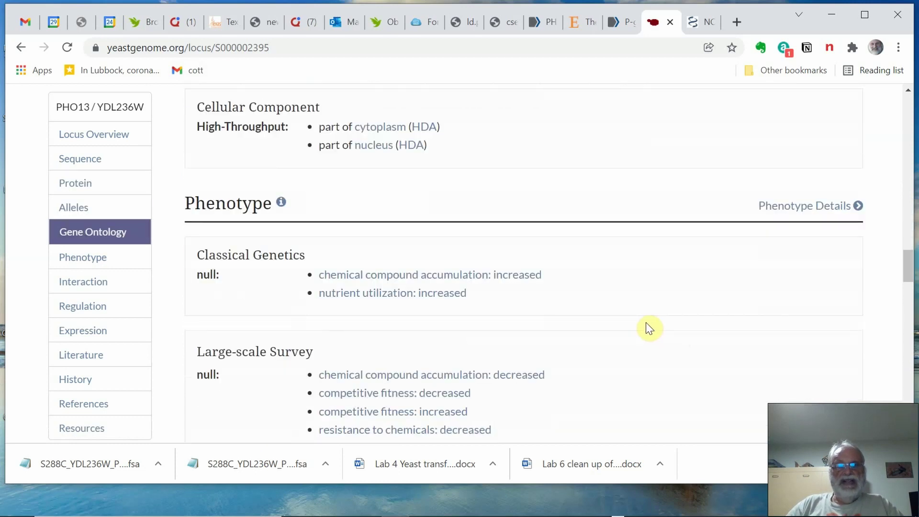
scroll(651, 292, down, 9)
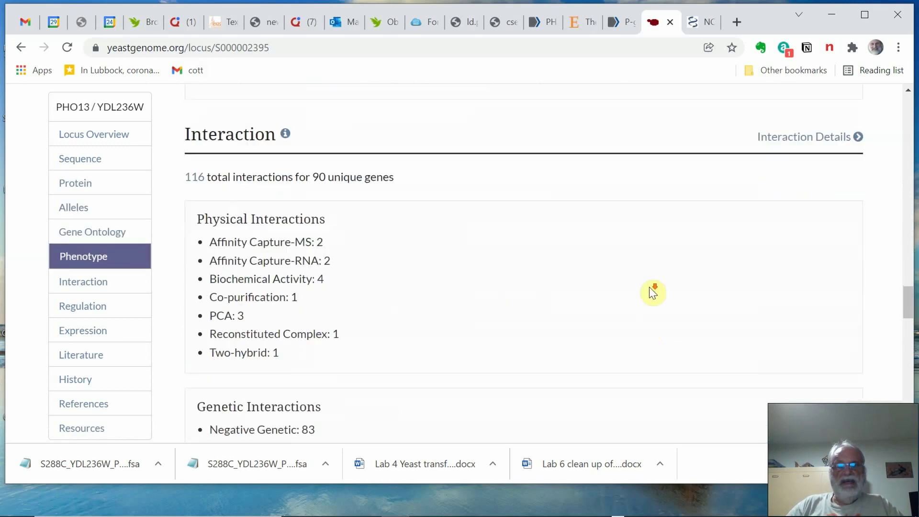
scroll(650, 287, down, 5)
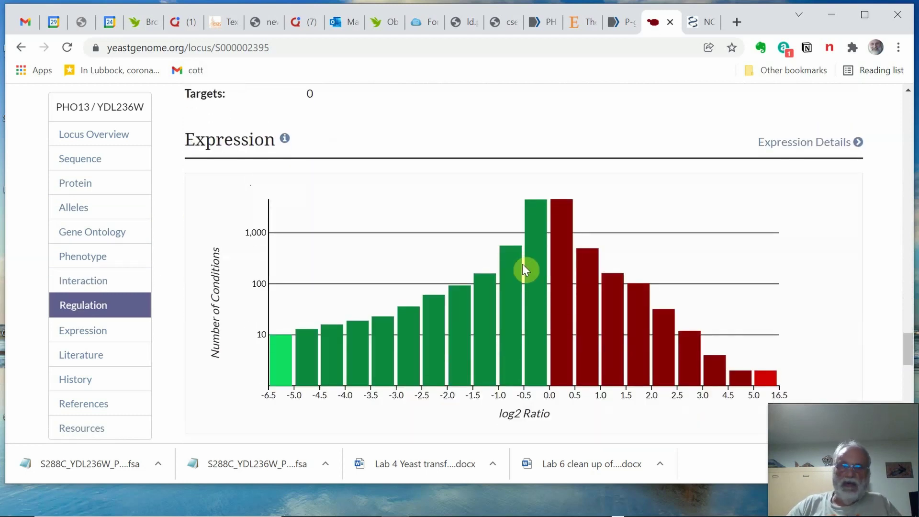
scroll(526, 269, down, 3)
scroll(525, 263, down, 3)
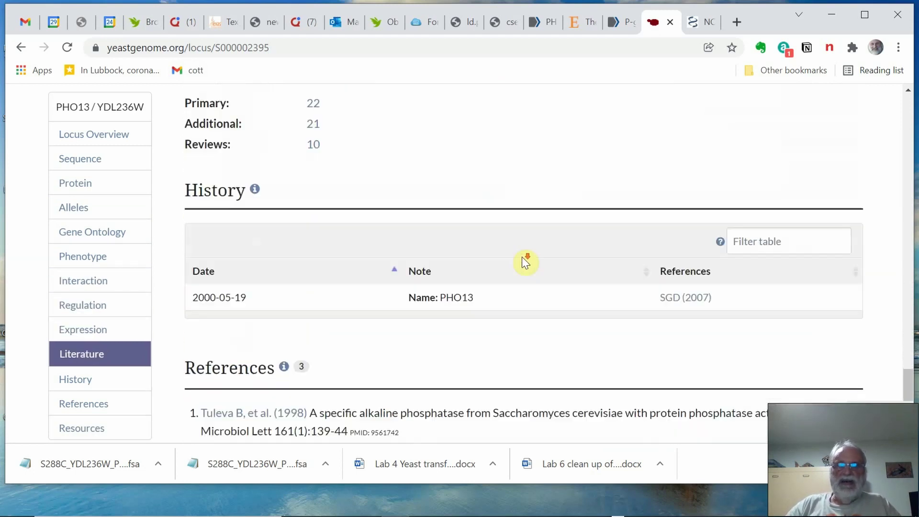
scroll(523, 263, down, 4)
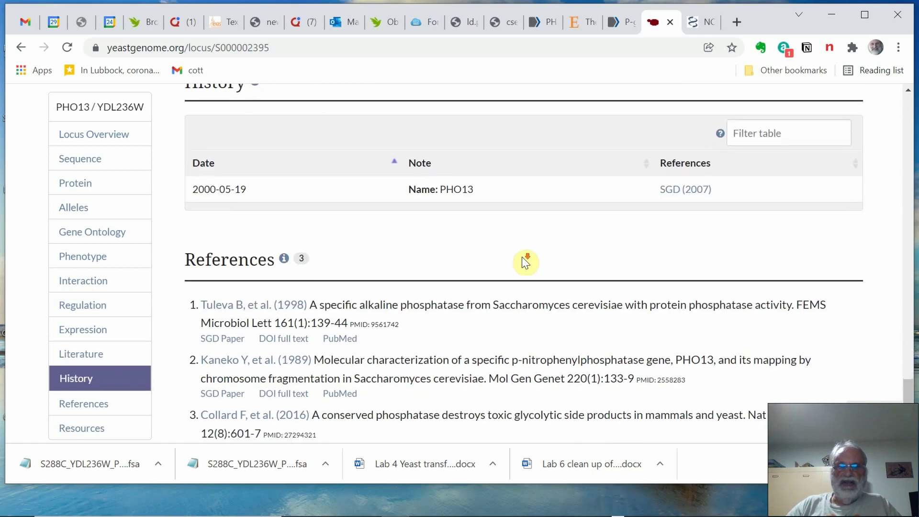
Download the PHO13 protein sequence to the BIOL4242 Sequences folder as S288C_YDL236W_PHO13_protein, replacing the existing file
scroll(507, 251, up, 20)
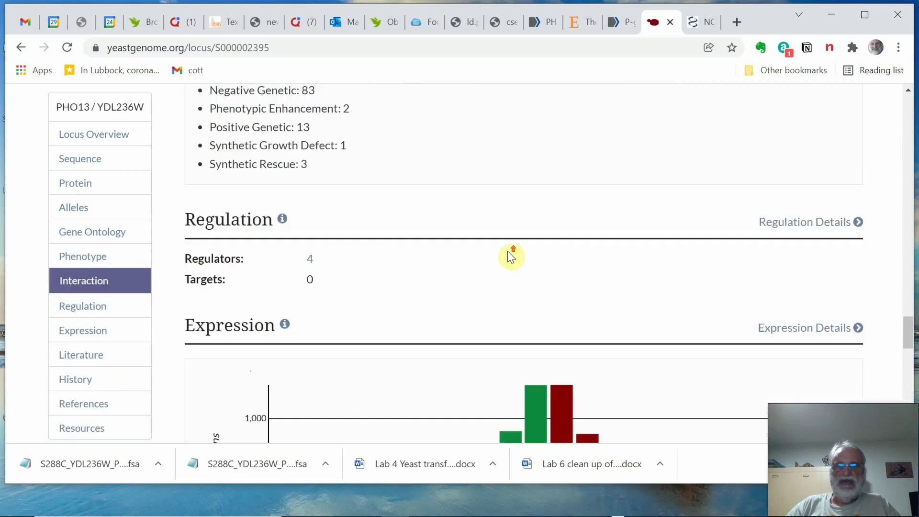
scroll(505, 248, up, 20)
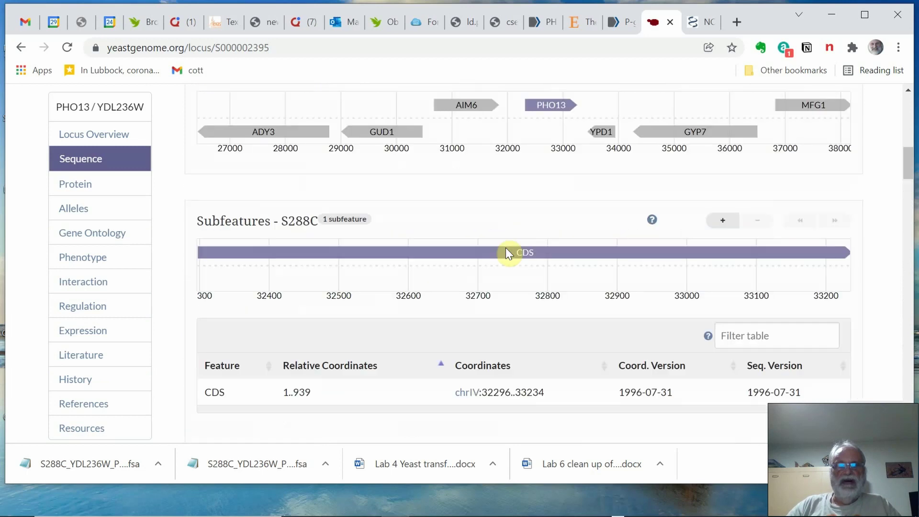
scroll(500, 246, down, 3)
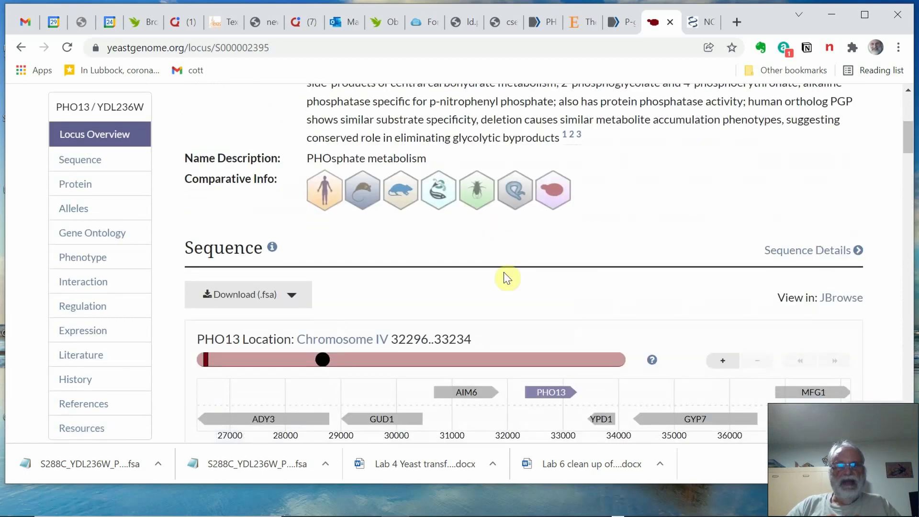
scroll(288, 277, down, 1)
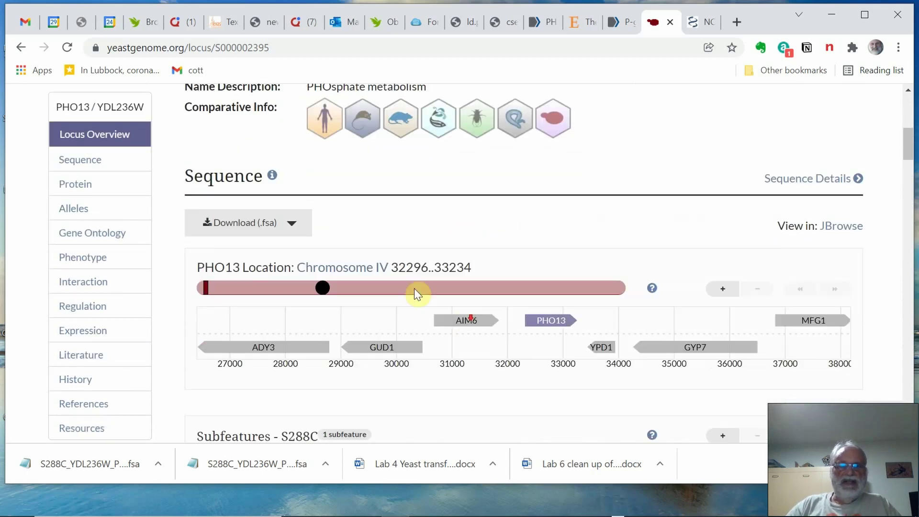
click(292, 225)
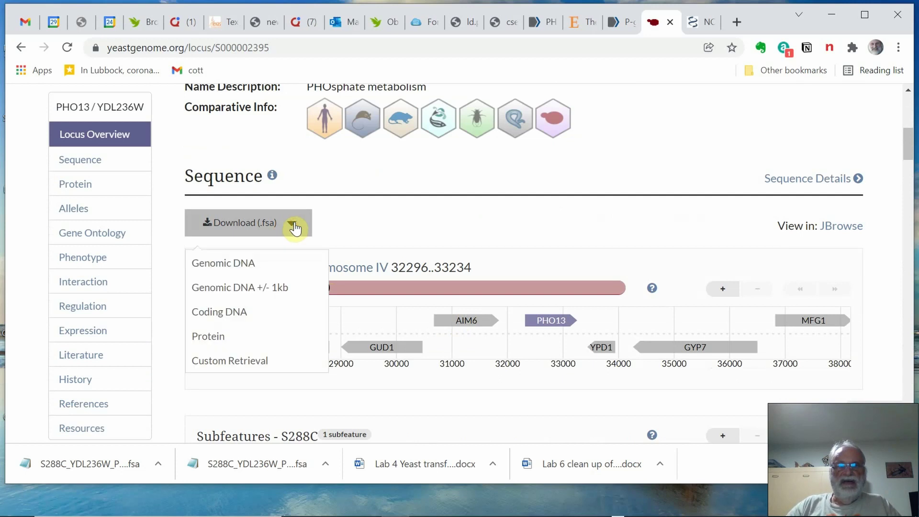
click(213, 338)
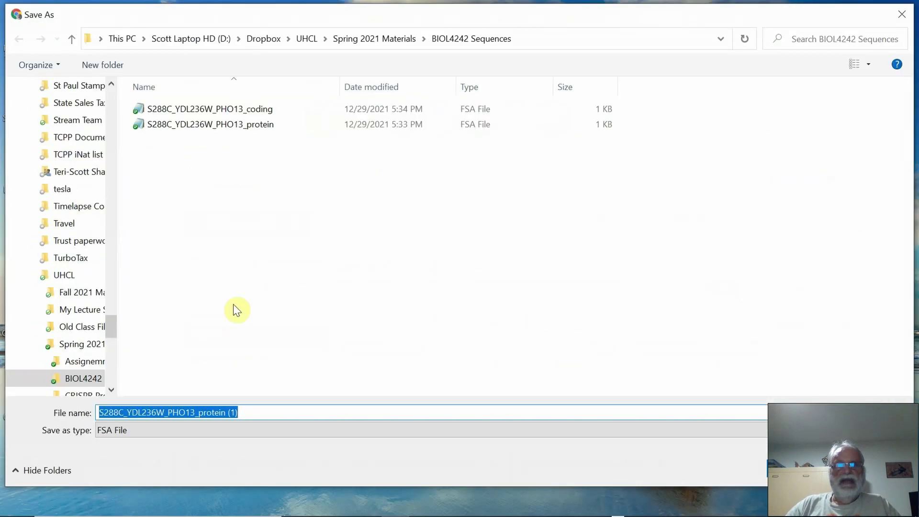
click(226, 126)
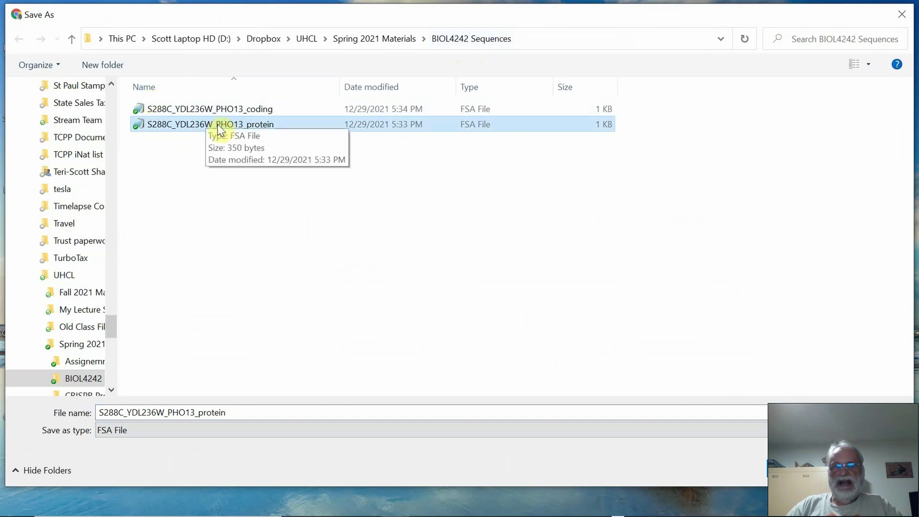
click(795, 465)
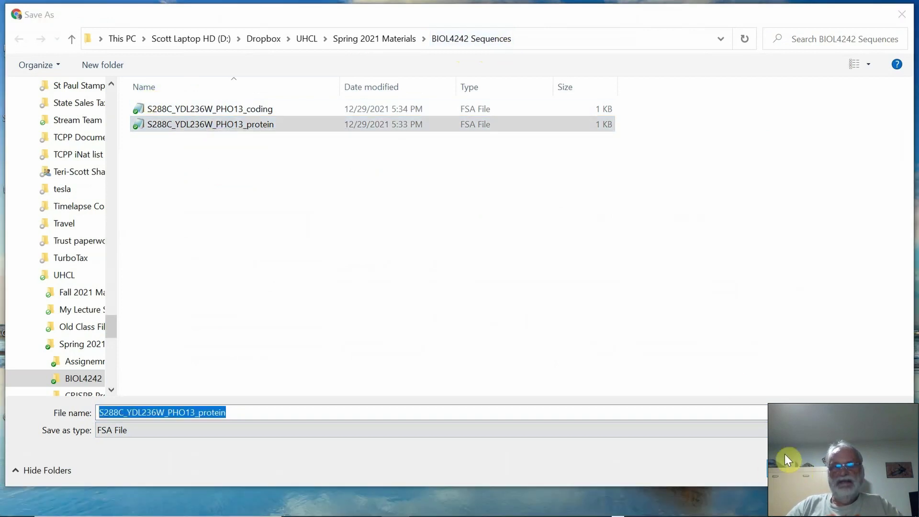
click(490, 270)
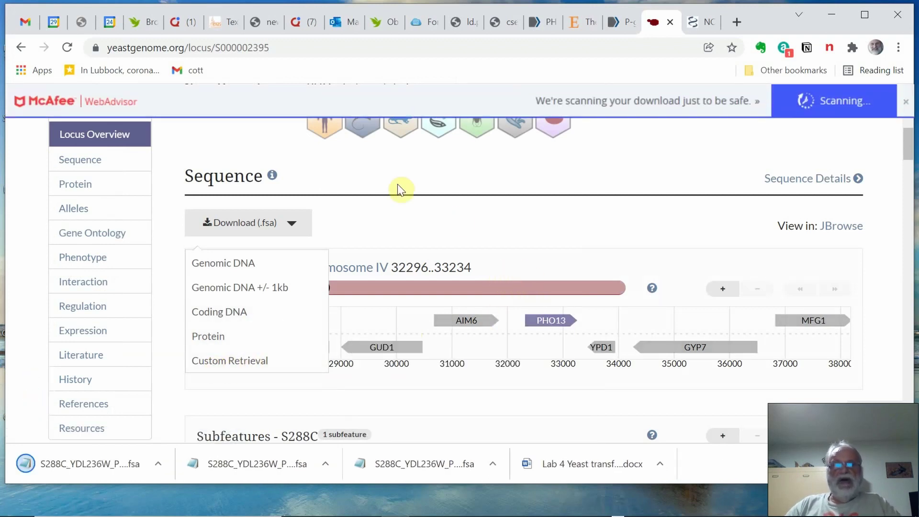
click(447, 221)
Download the PHO13 coding DNA sequence to the BIOL4242 Sequences folder as S288C_YDL236W_PHO13_coding, replacing the existing file
click(290, 222)
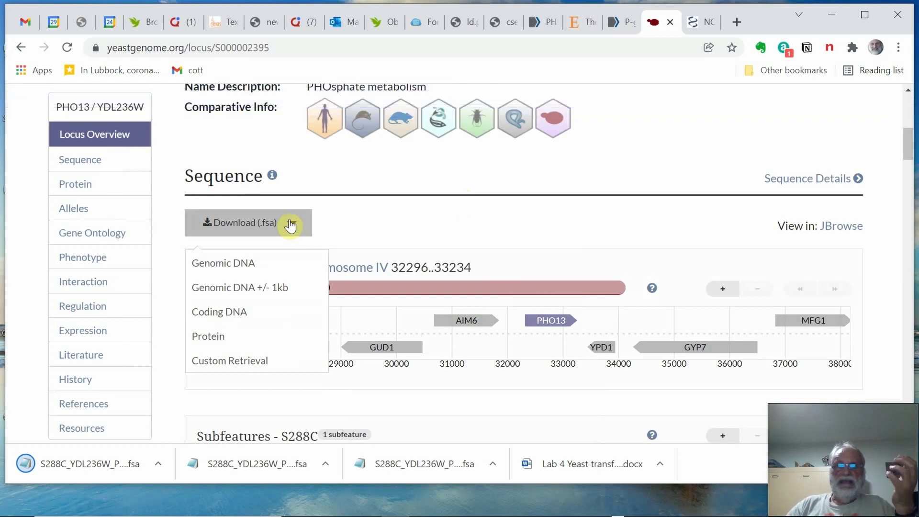
click(240, 316)
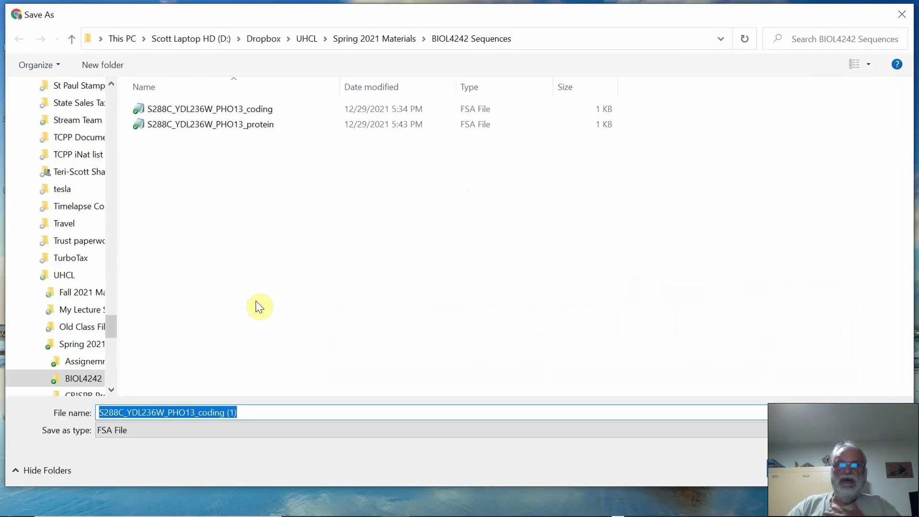
click(251, 109)
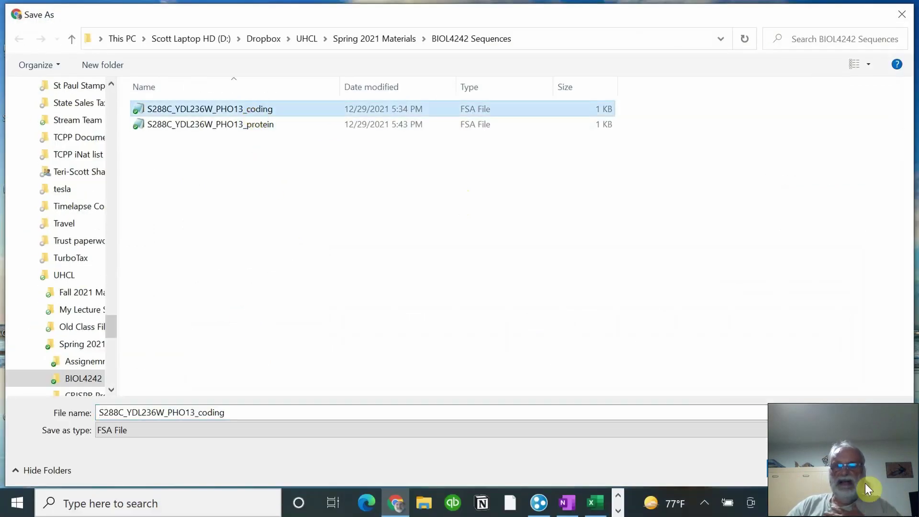
click(790, 467)
click(499, 272)
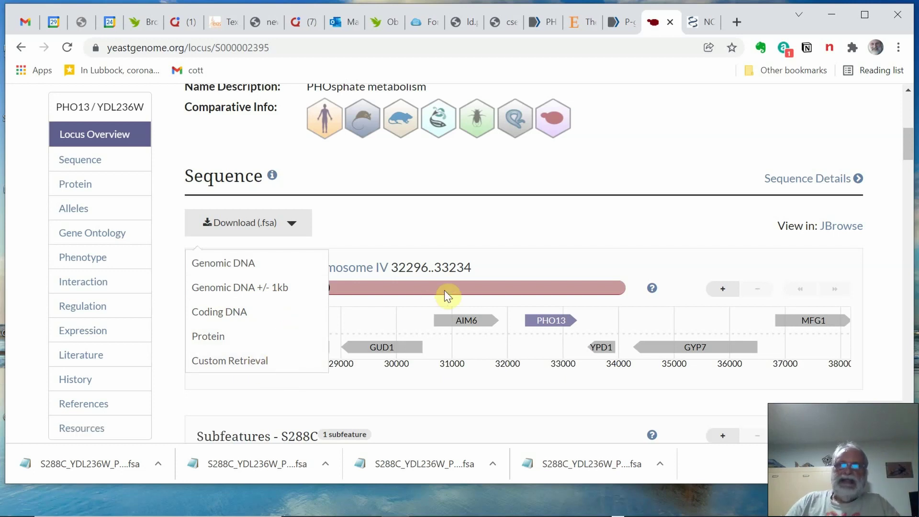
Switch to the open NCBI BLAST results page and go back to the BLAST home page
scroll(507, 262, down, 4)
scroll(505, 260, up, 3)
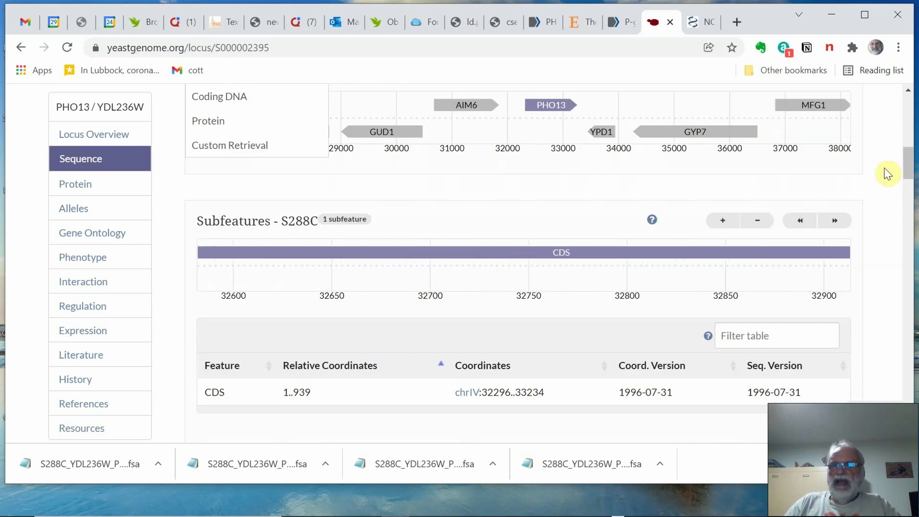
scroll(775, 247, up, 10)
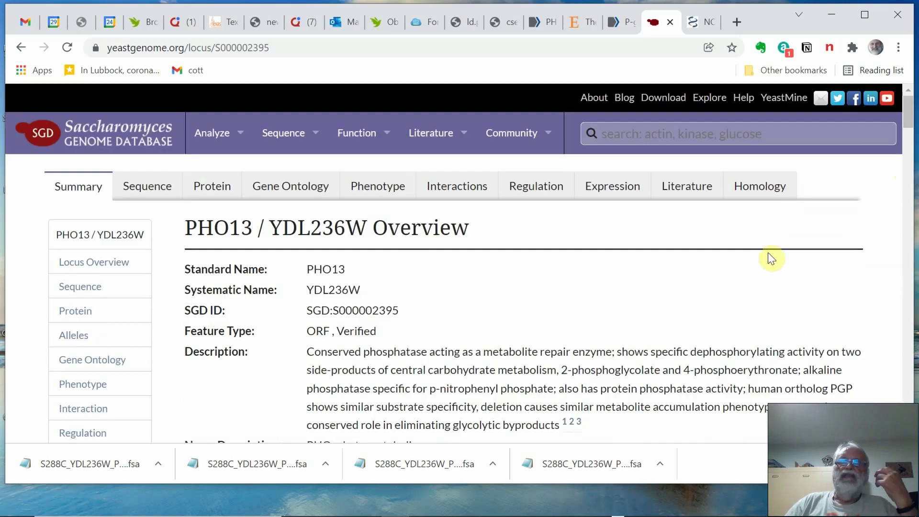
click(703, 22)
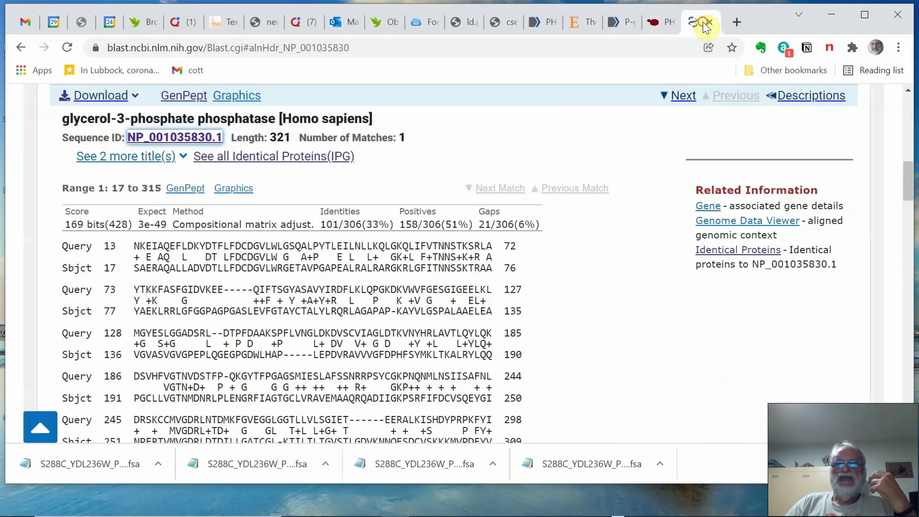
click(21, 50)
click(23, 50)
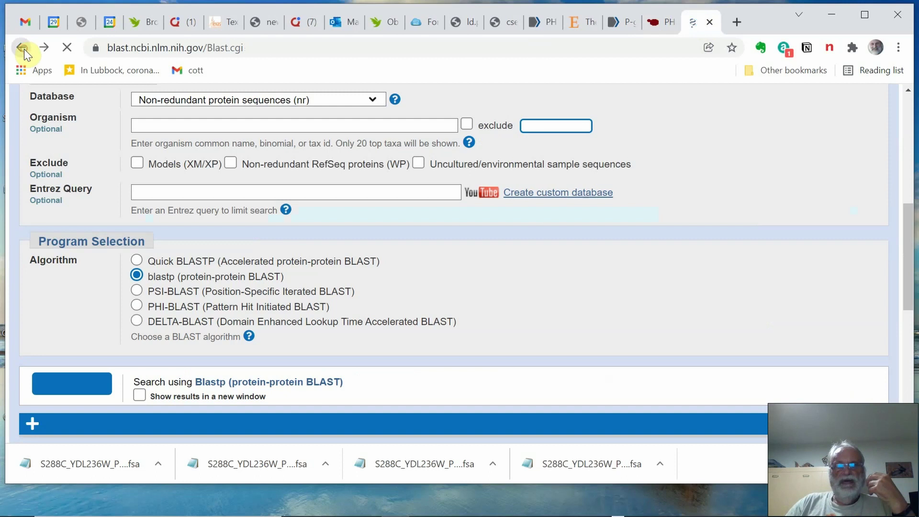
click(24, 50)
scroll(736, 291, up, 2)
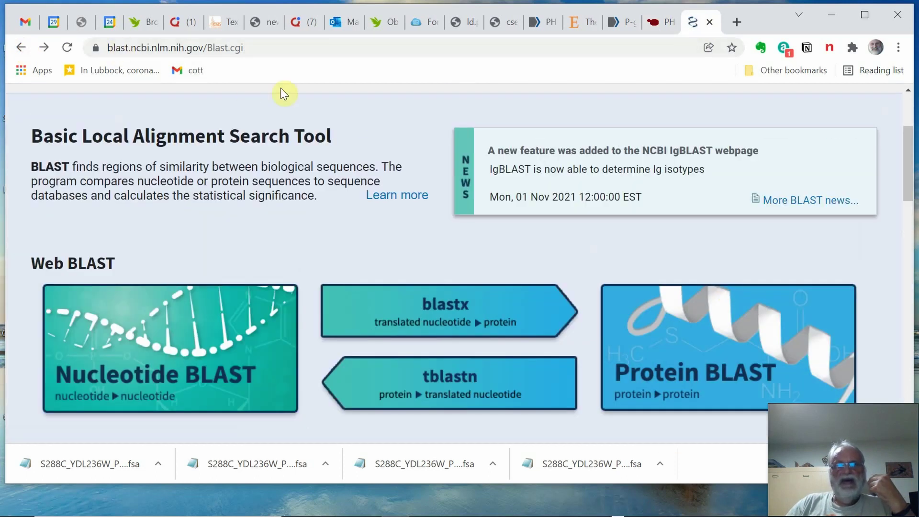
Search Google for "blast protein" and open the BLAST: Basic Local Alignment Search Tool result
drag(245, 48, 102, 26)
text(blast)
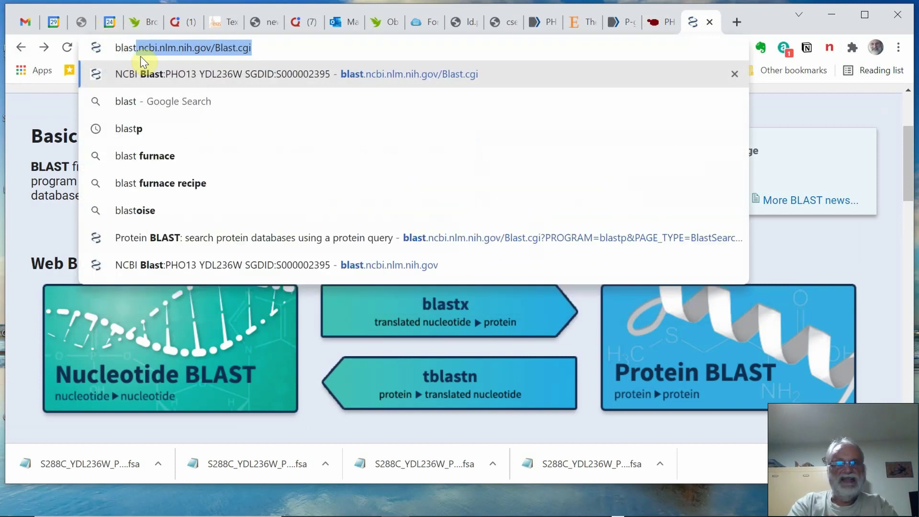
key(Delete)
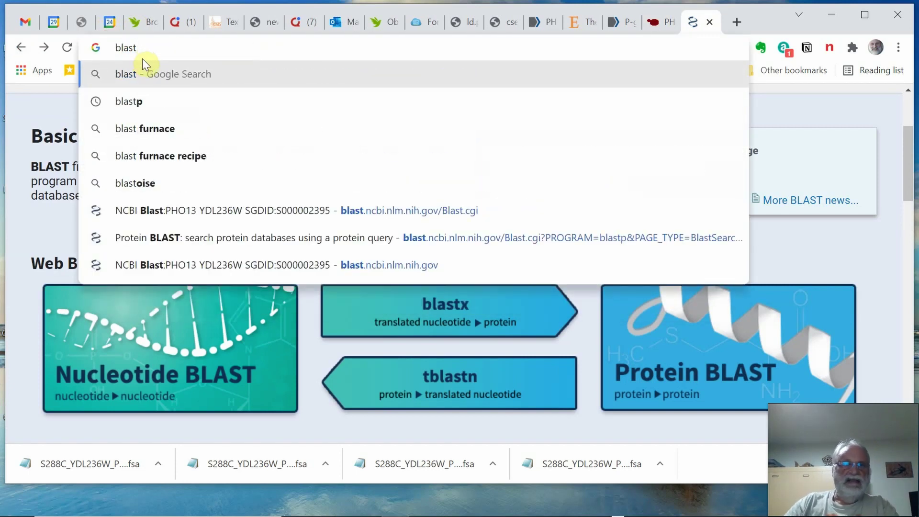
text(protein)
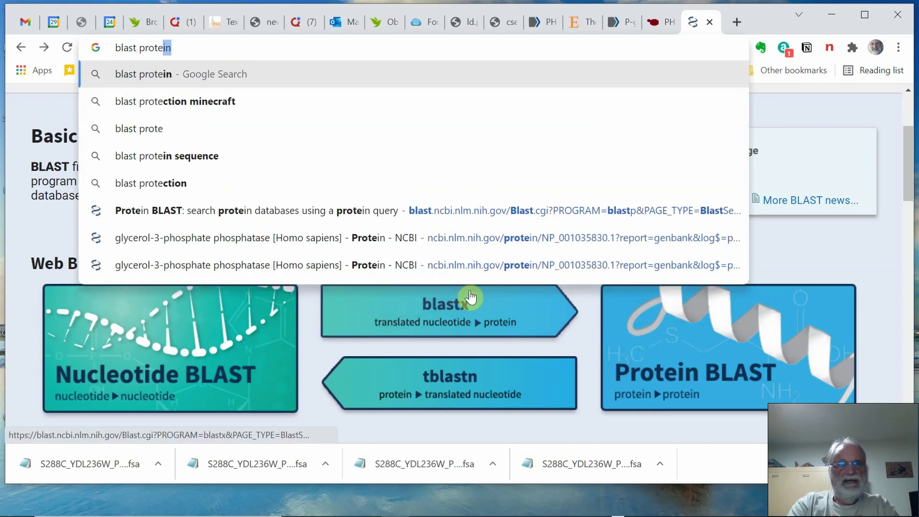
key(Return)
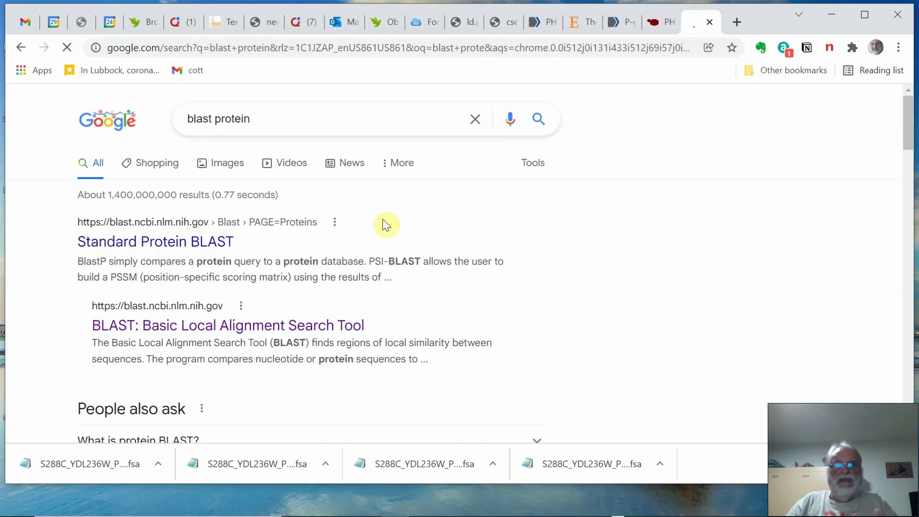
click(211, 325)
Open Protein BLAST and upload the S288C_YDL236W_PHO13_protein file as the query sequence
scroll(680, 335, down, 4)
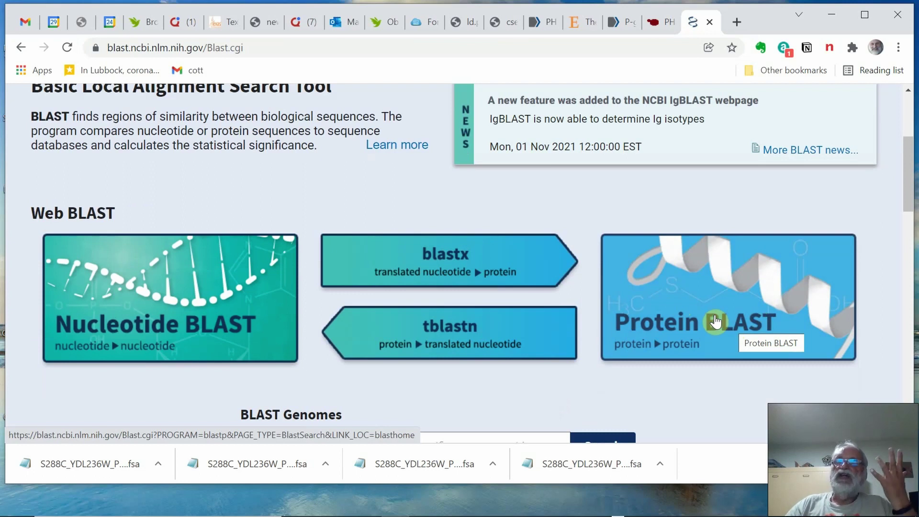
click(675, 357)
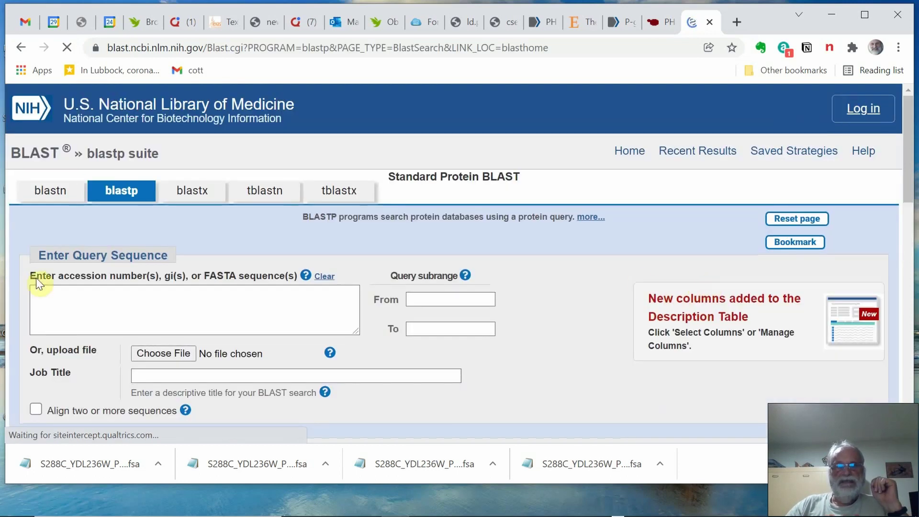
scroll(265, 309, down, 3)
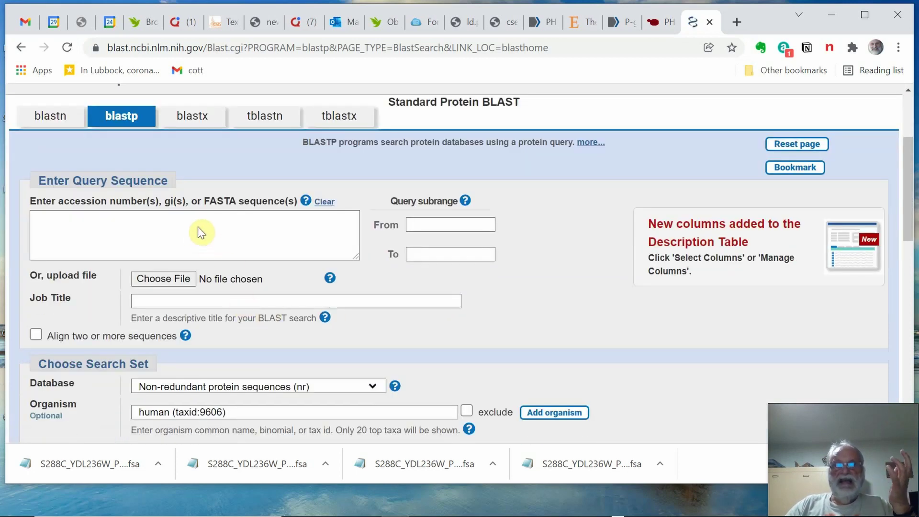
click(177, 277)
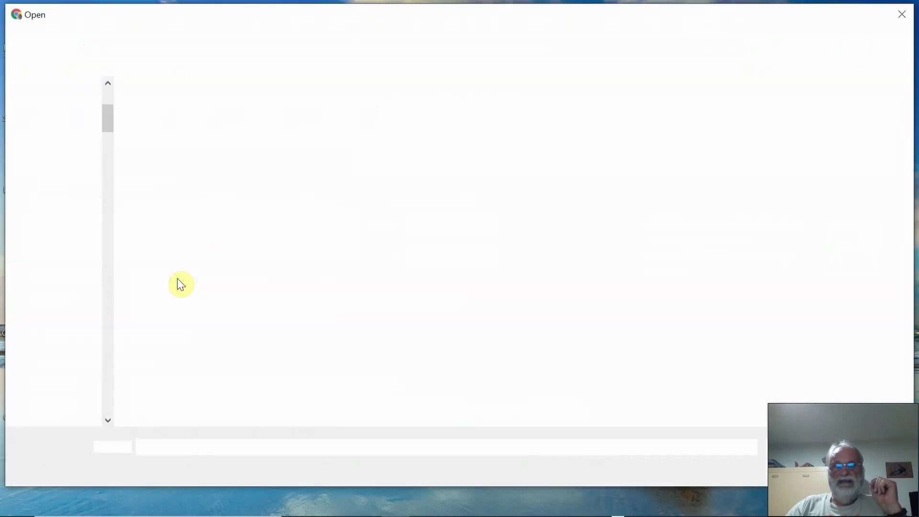
click(241, 141)
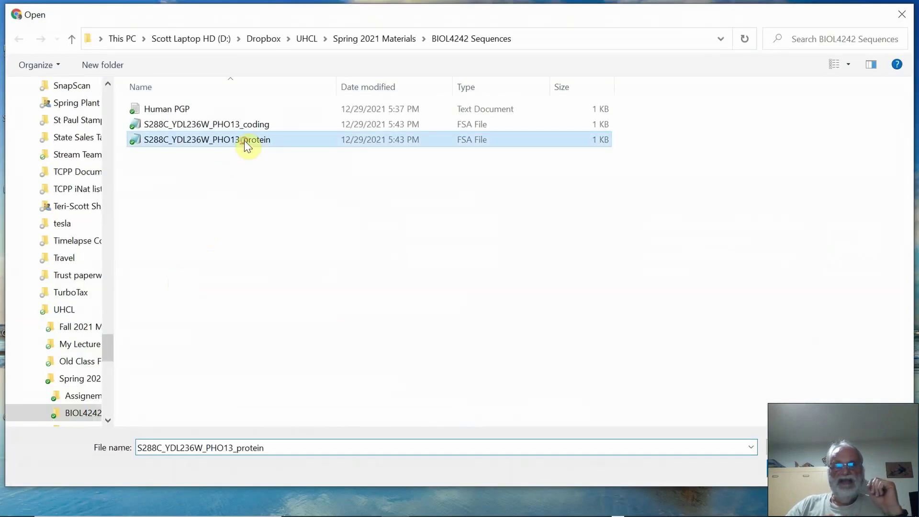
click(793, 462)
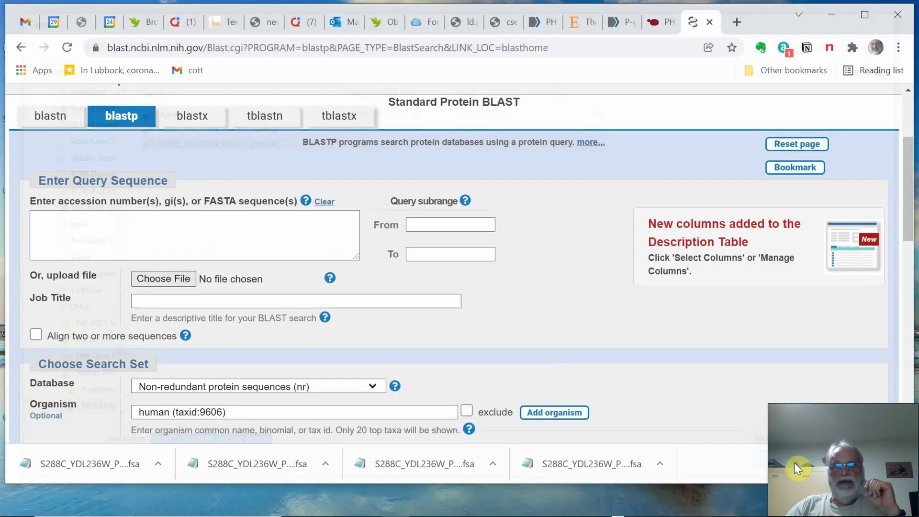
Limit the search set to the organism human (taxid:9606) and run the blastp search
scroll(563, 333, down, 3)
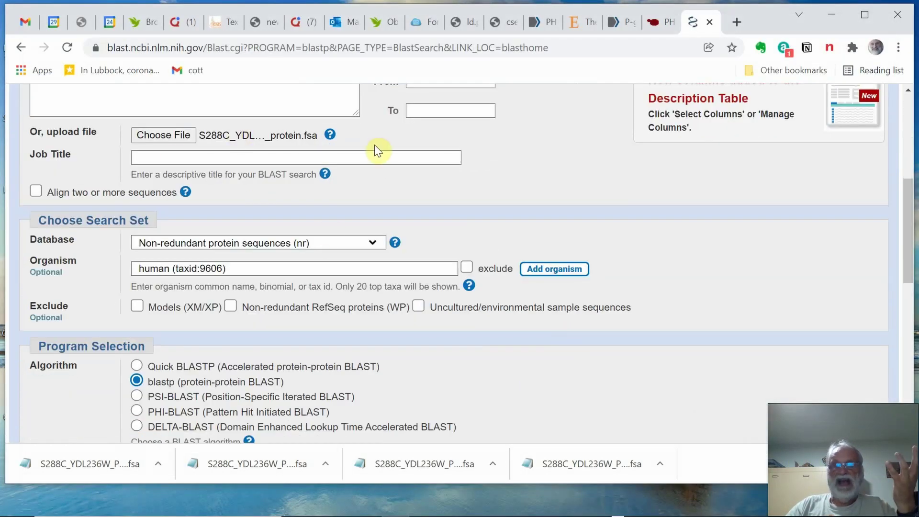
scroll(558, 252, down, 2)
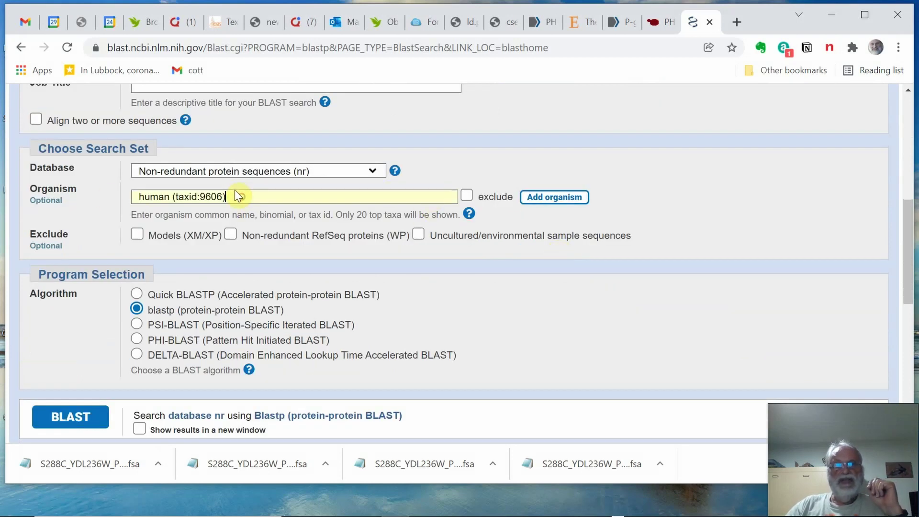
drag(235, 190, 111, 184)
text(hum)
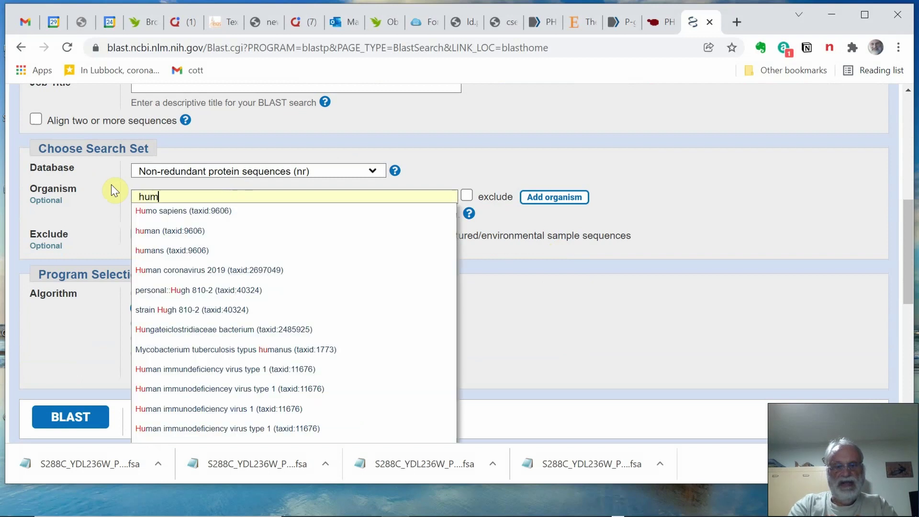
text(an)
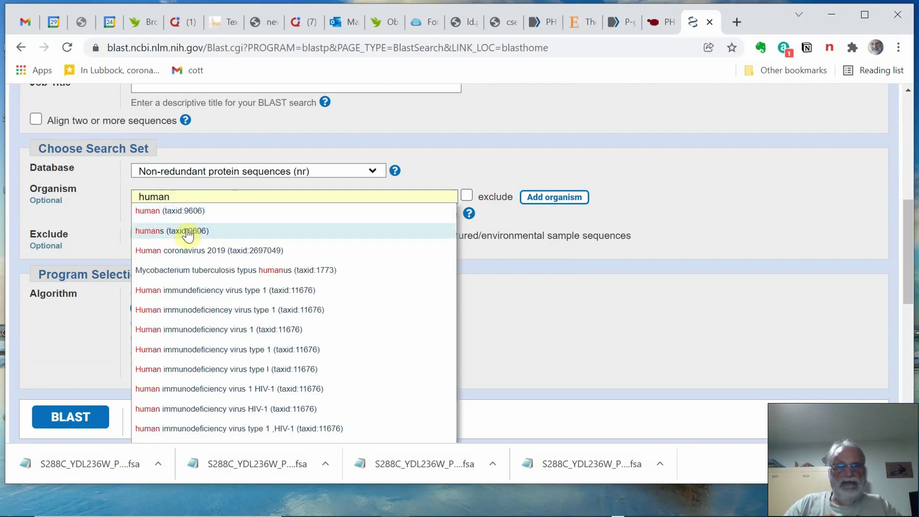
click(168, 214)
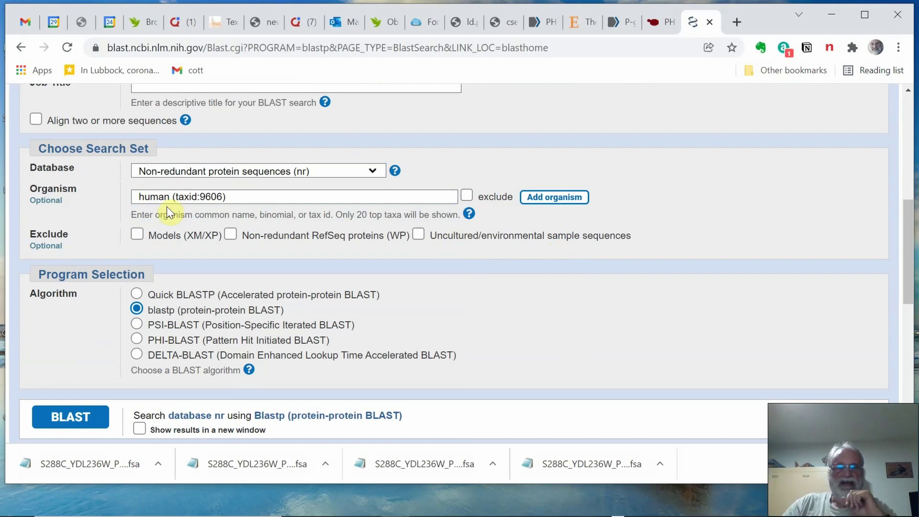
scroll(538, 407, down, 1)
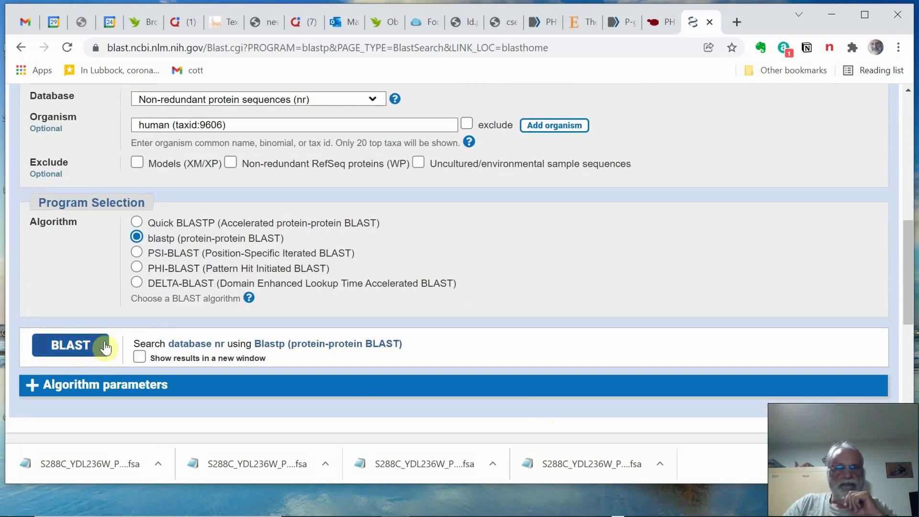
click(73, 347)
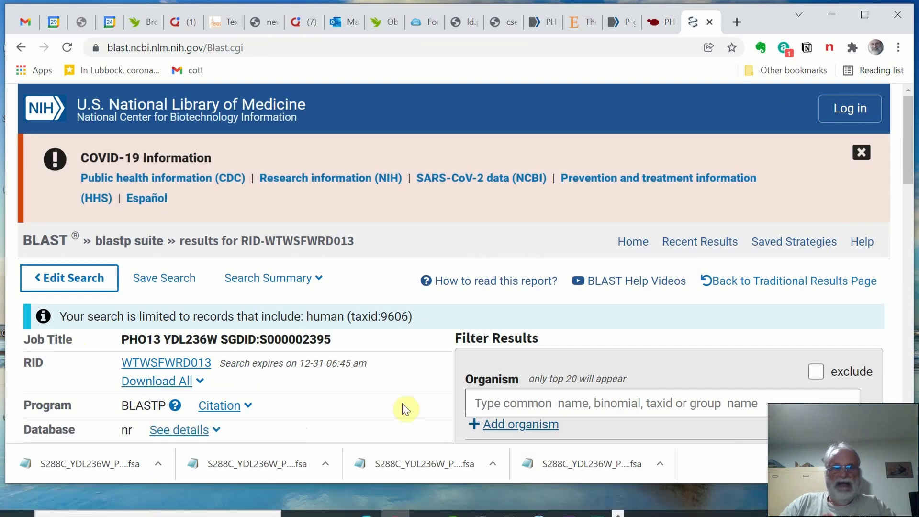
Review the significant alignments list and examine the pairwise alignment of the glycerol-3-phosphate phosphatase [Homo sapiens] hit
scroll(376, 342, down, 10)
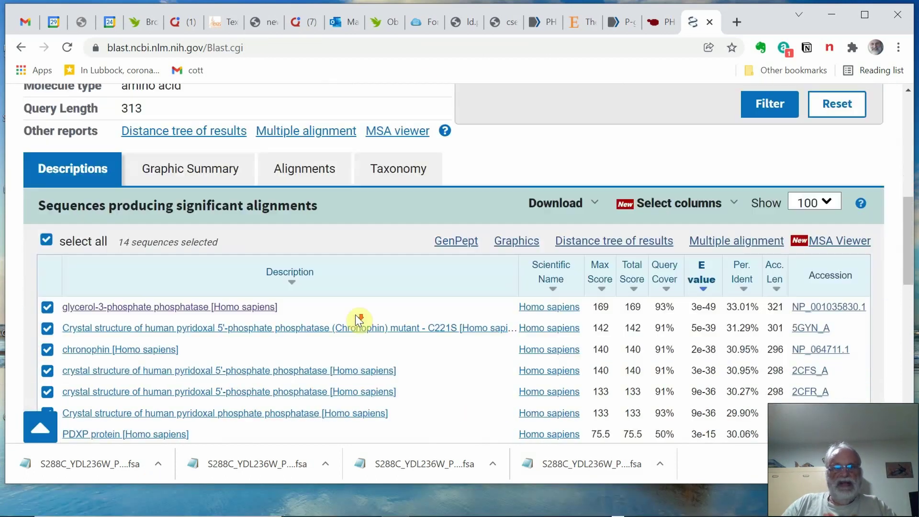
scroll(359, 320, down, 2)
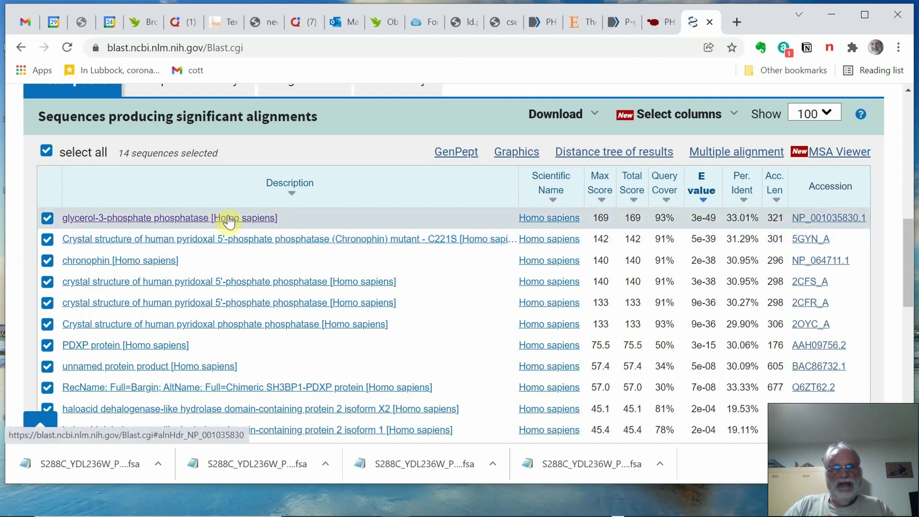
click(169, 221)
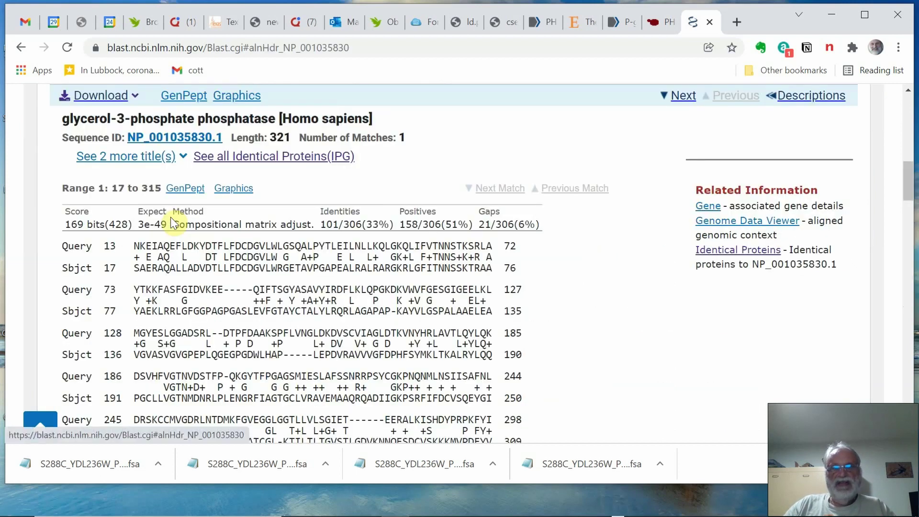
scroll(710, 350, down, 4)
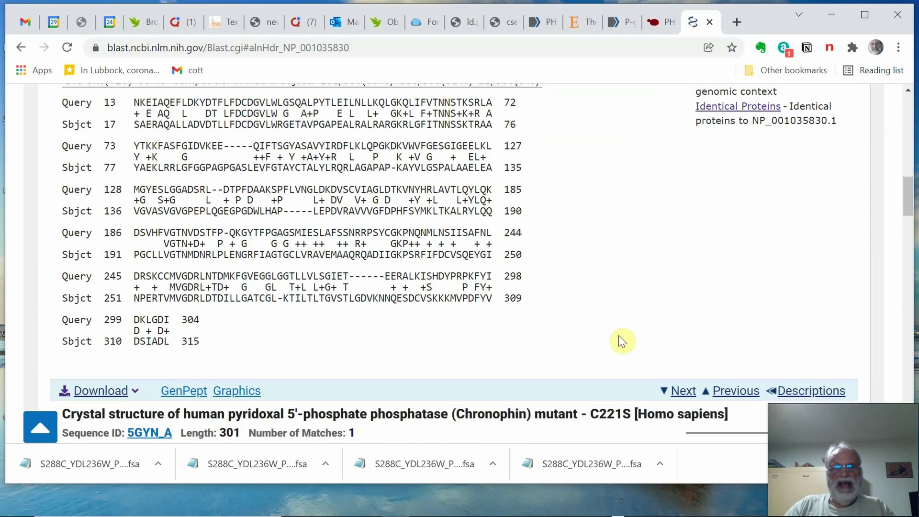
scroll(618, 338, up, 3)
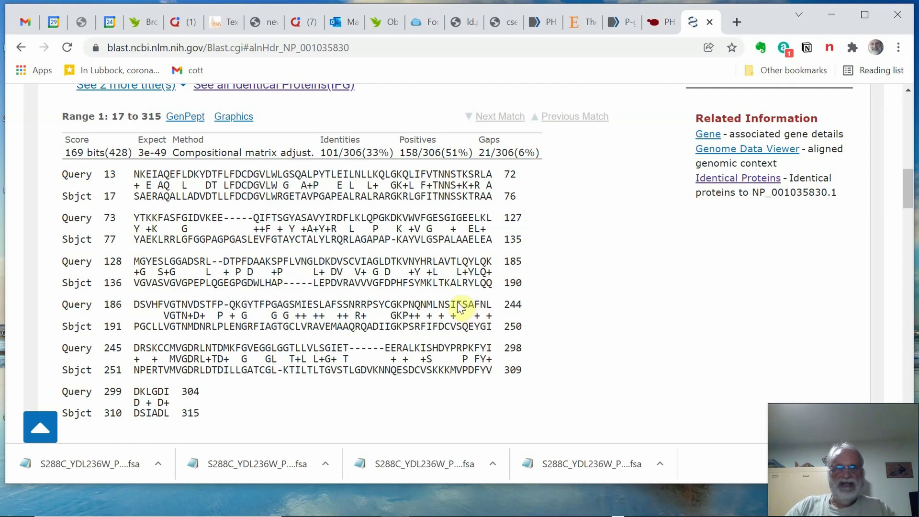
scroll(287, 304, up, 3)
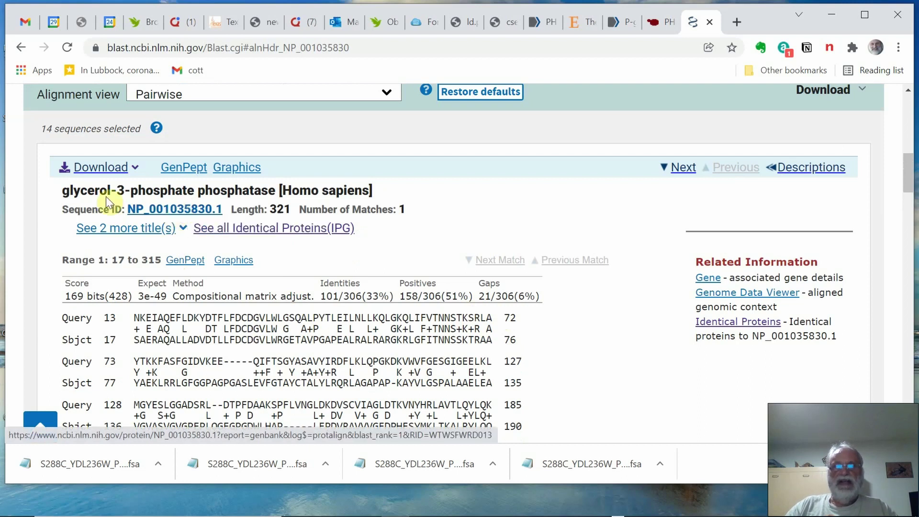
Open the NCBI protein record for sequence NP_001035830.1 and review its GenPept entry
click(167, 213)
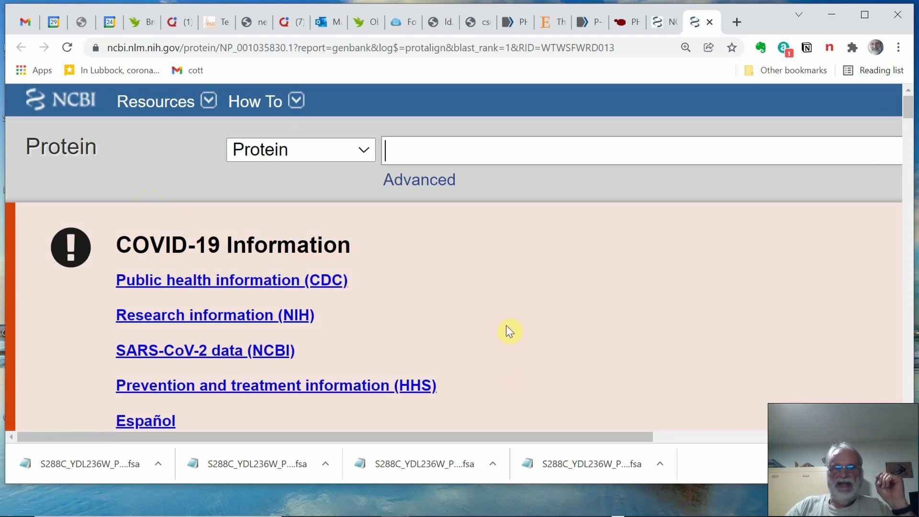
scroll(509, 330, down, 7)
scroll(205, 219, up, 1)
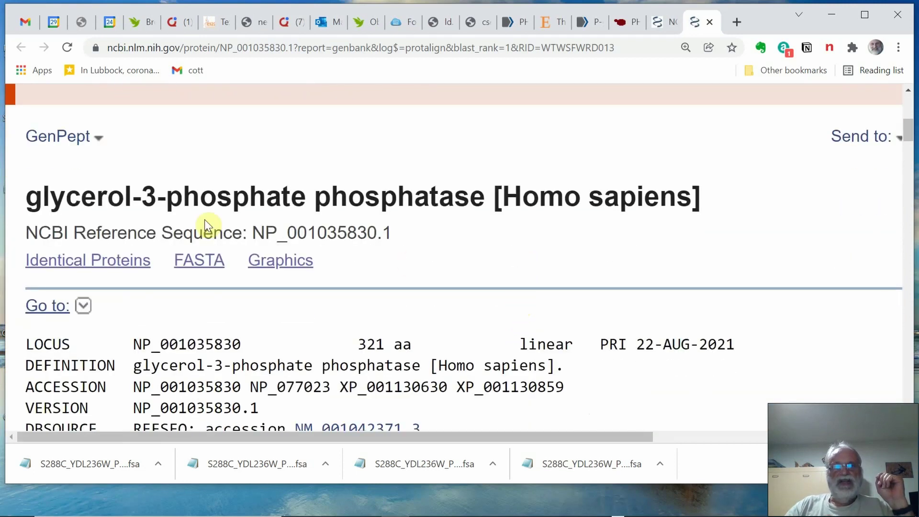
scroll(593, 258, down, 3)
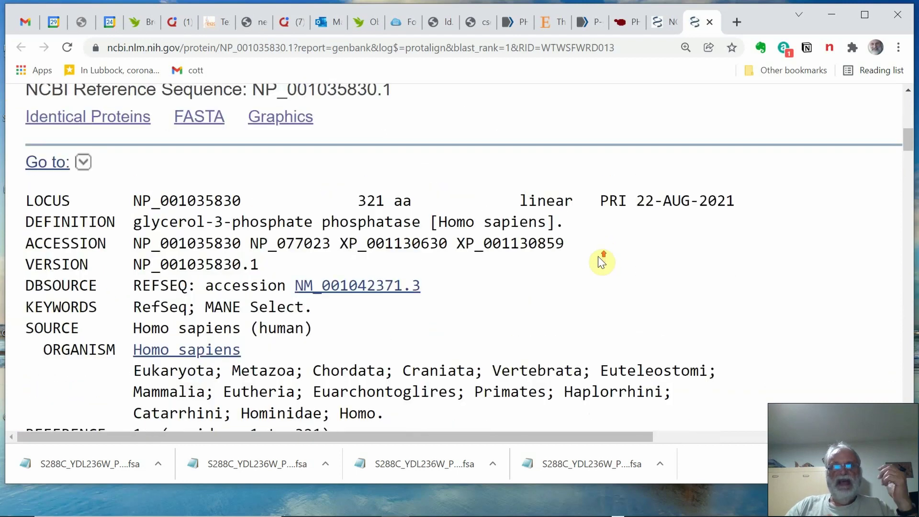
Examine the GenPept record's references, feature annotations, coding details and the amino acid sequence under ORIGIN
scroll(599, 258, up, 6)
scroll(602, 261, up, 5)
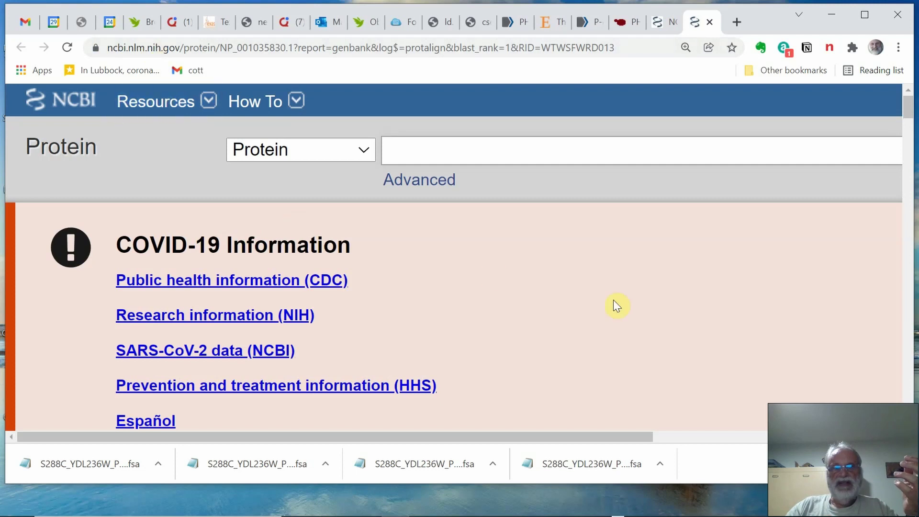
scroll(613, 303, down, 10)
scroll(616, 305, down, 4)
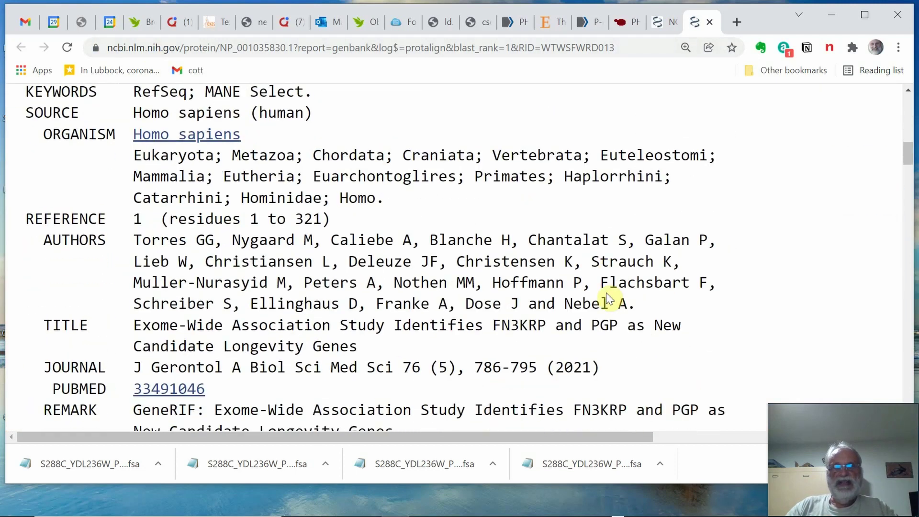
scroll(569, 248, down, 7)
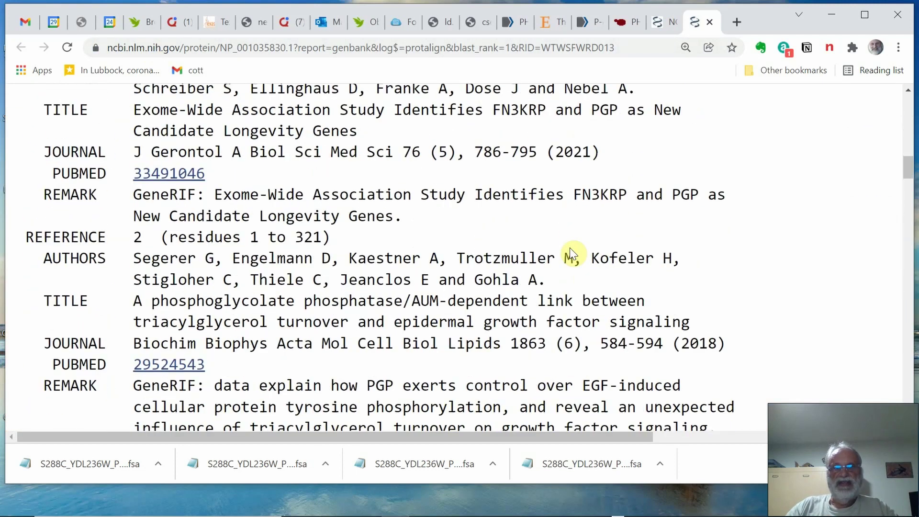
scroll(569, 248, down, 16)
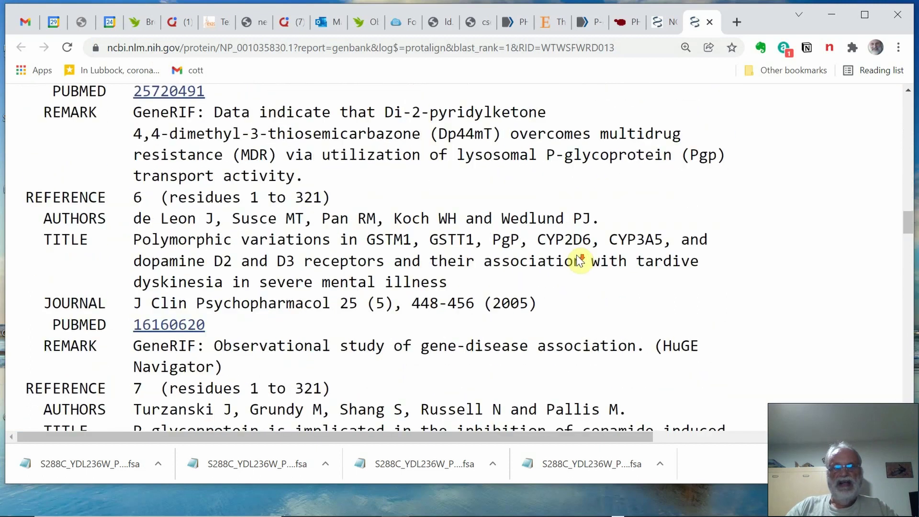
scroll(570, 250, down, 3)
scroll(576, 255, down, 4)
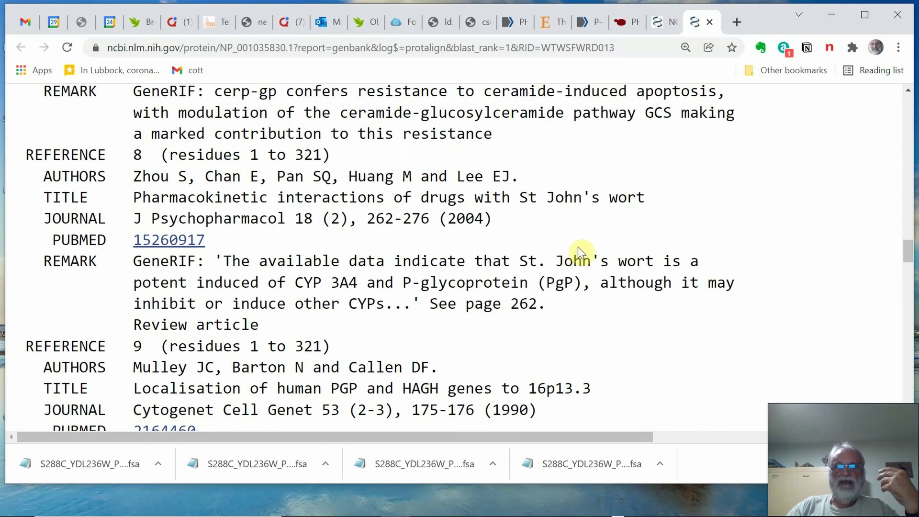
scroll(578, 246, down, 20)
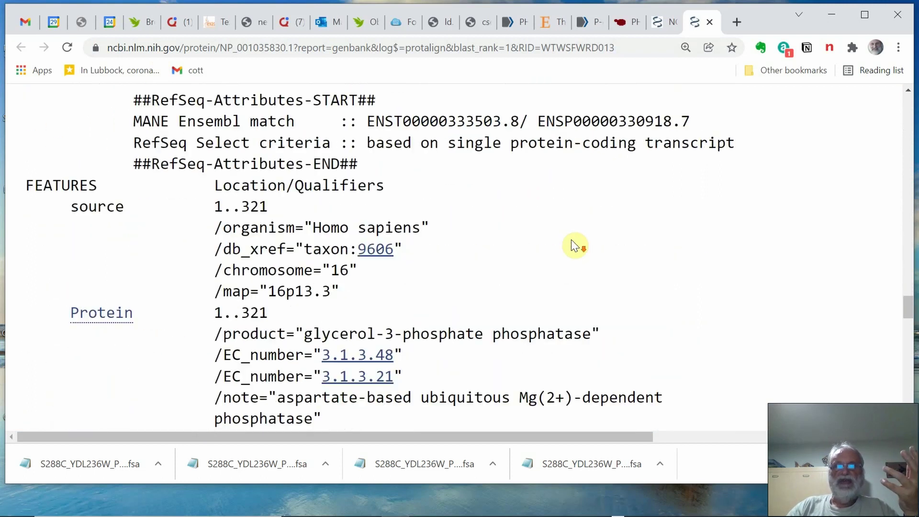
scroll(571, 239, down, 9)
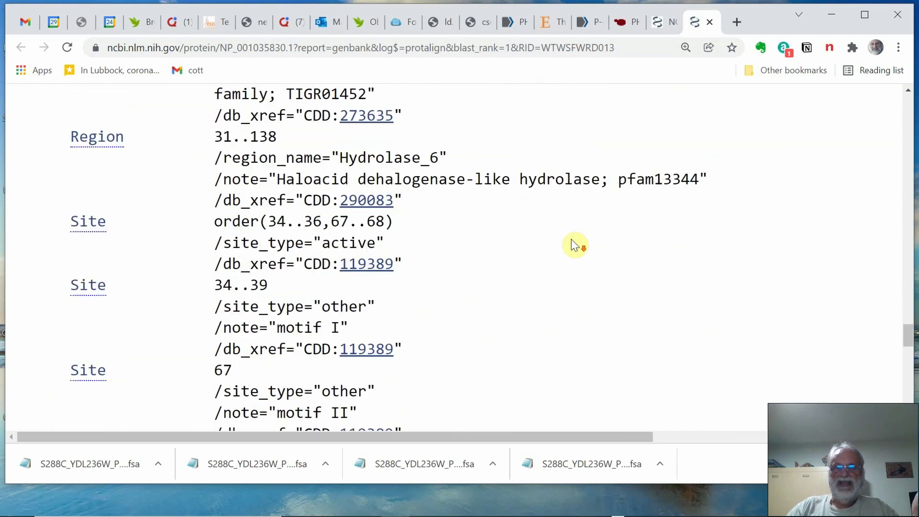
right_click(578, 246)
click(501, 265)
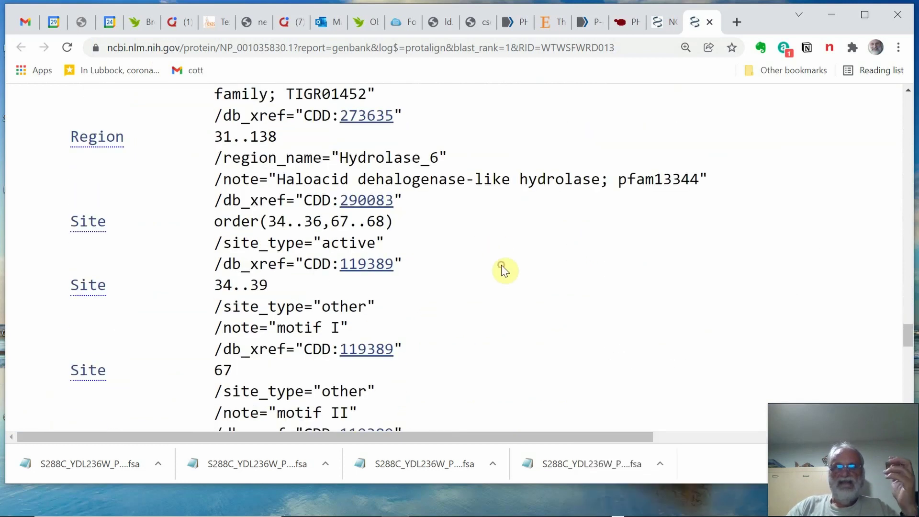
scroll(498, 246, down, 15)
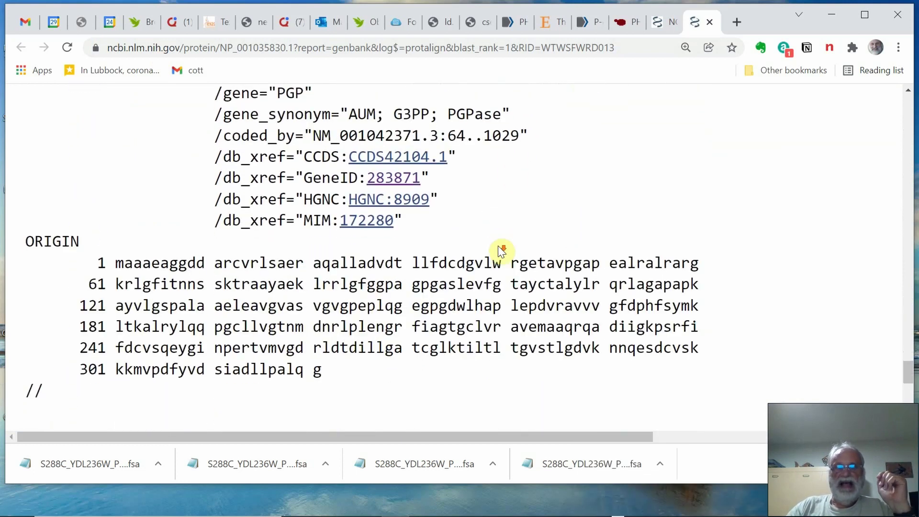
scroll(495, 283, down, 15)
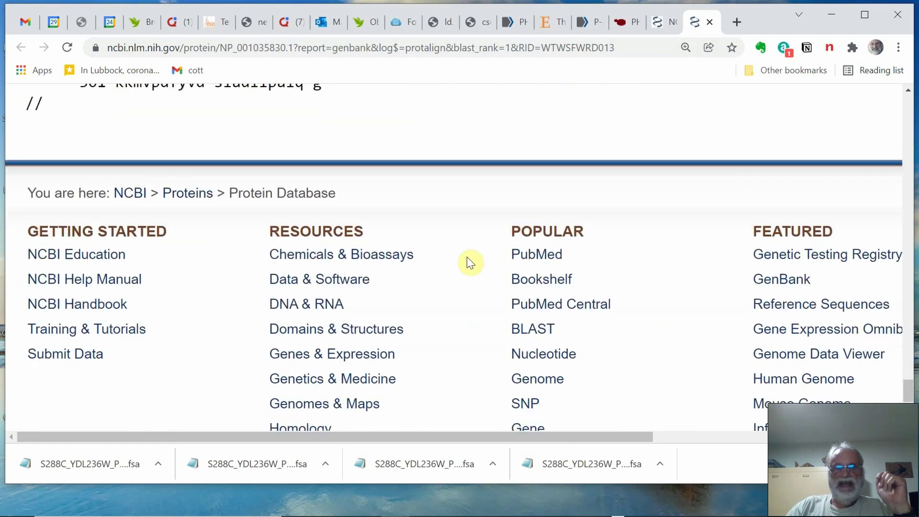
Display the human glycerol-3-phosphate phosphatase record NP_001035830.1 in FASTA format
scroll(463, 255, up, 20)
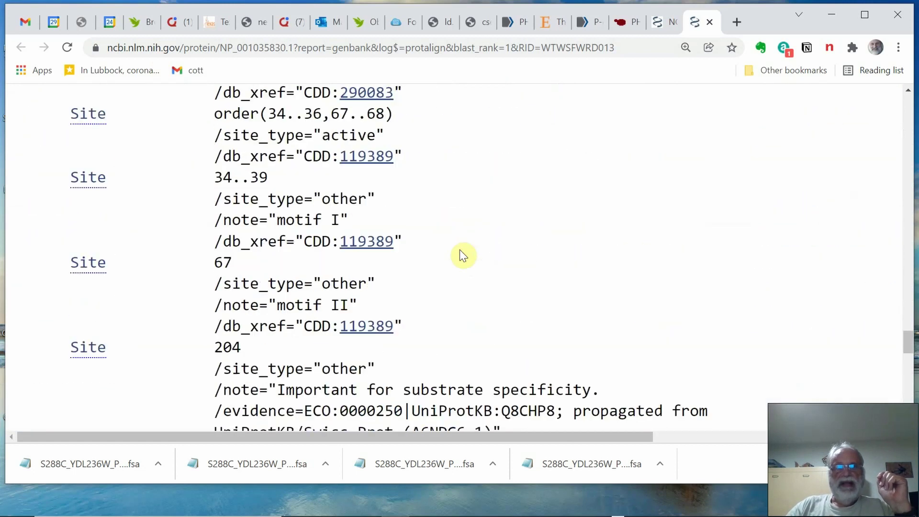
scroll(460, 249, up, 20)
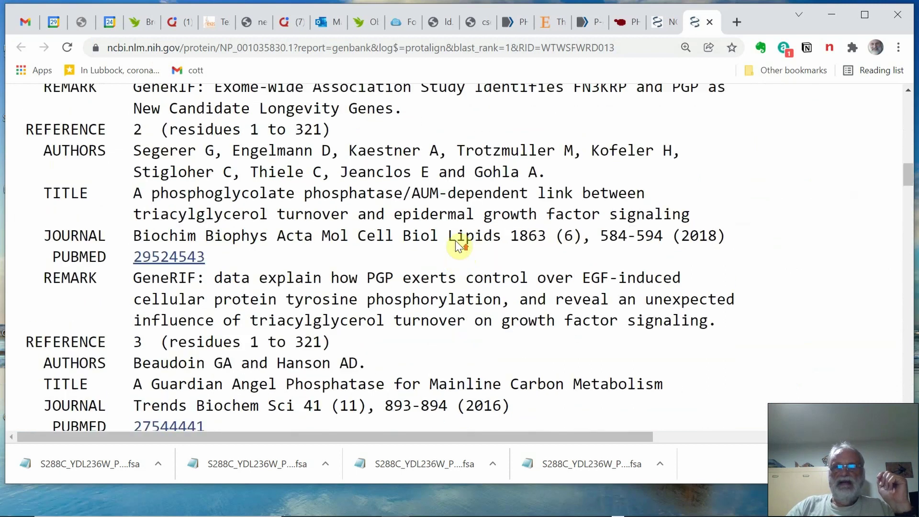
scroll(420, 241, down, 7)
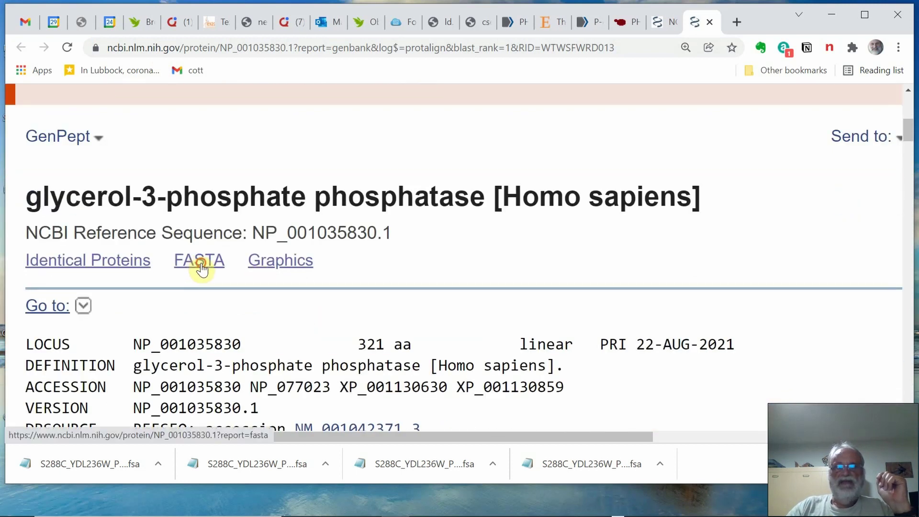
click(202, 269)
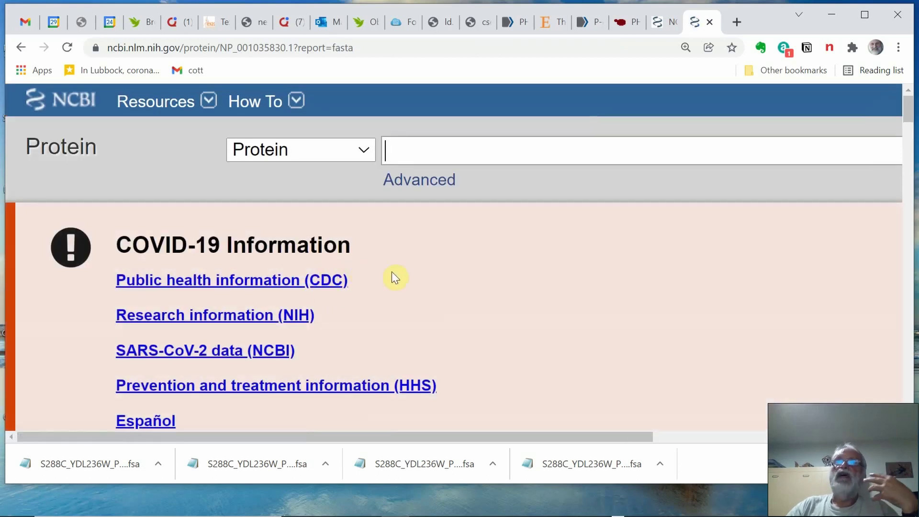
scroll(407, 272, down, 5)
scroll(408, 274, down, 3)
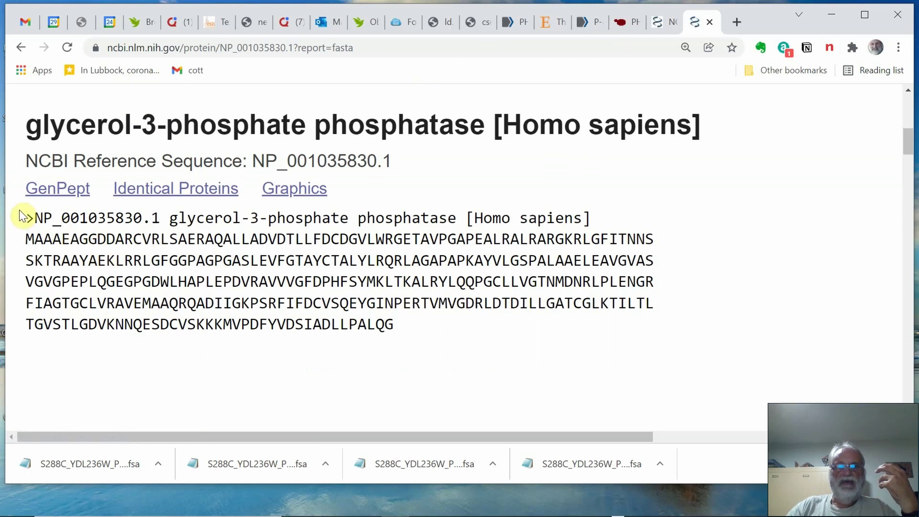
Copy the complete FASTA entry, including its header line, into a new blank Notepad document
drag(84, 228, 364, 323)
key(ctrl+c)
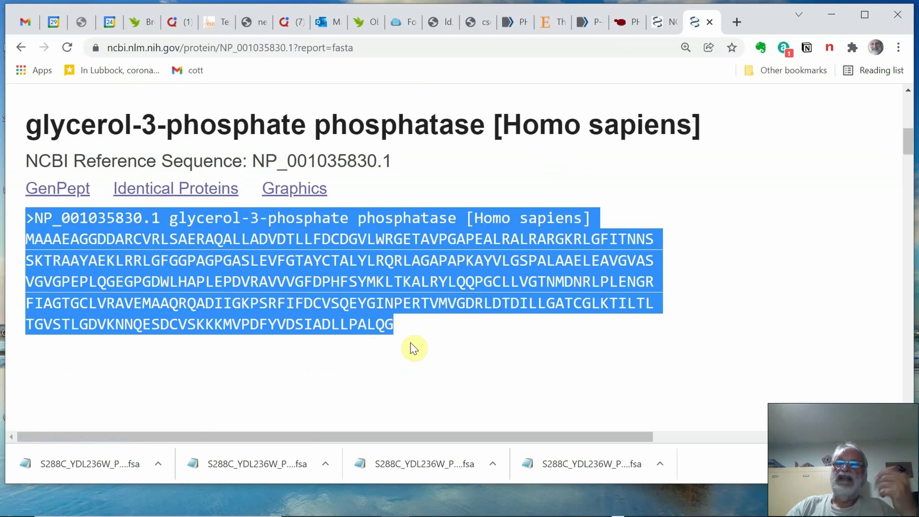
click(0, 1)
drag(661, 2, 638, 68)
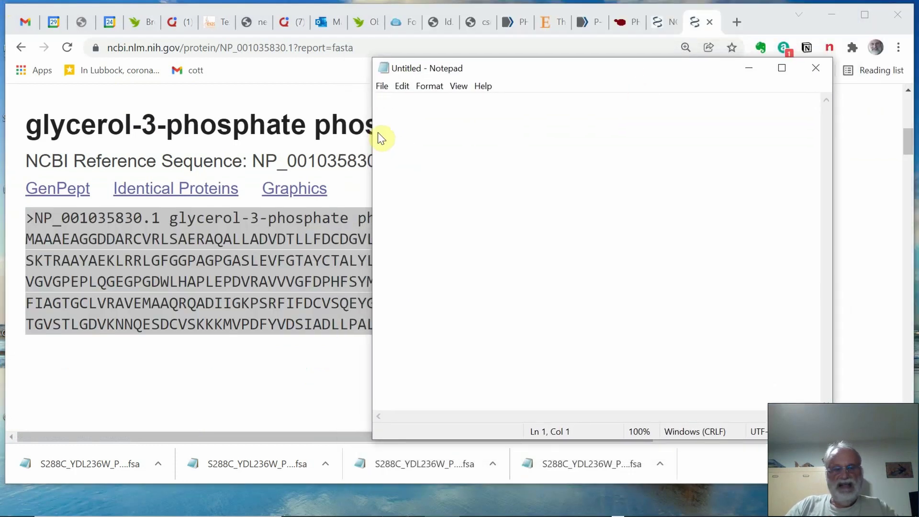
key(ctrl+v)
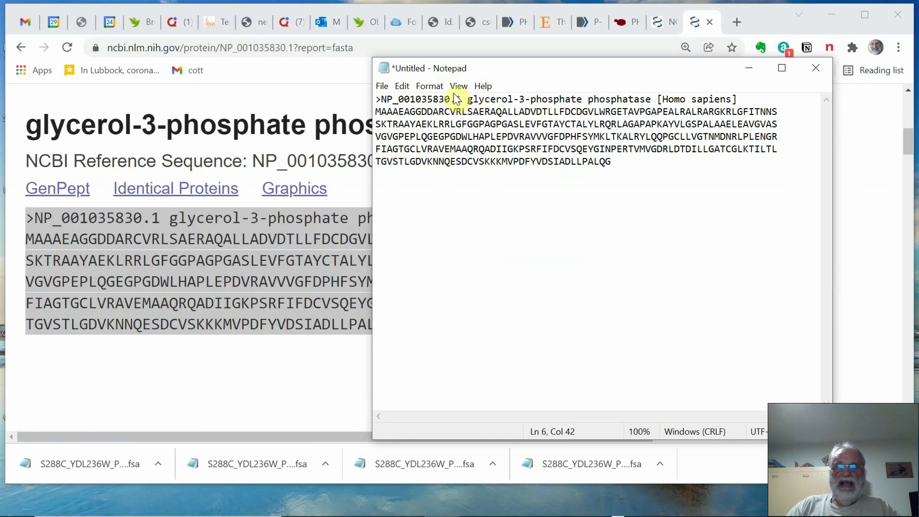
Replace the accession NP_001035830.1 in the FASTA header with "Human PGP", keeping the leading > sign
drag(460, 98, 382, 99)
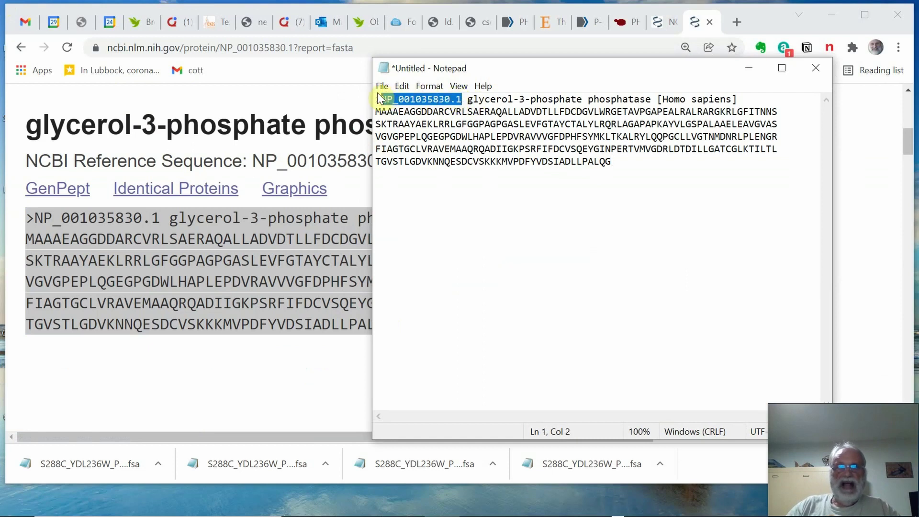
text(Hu)
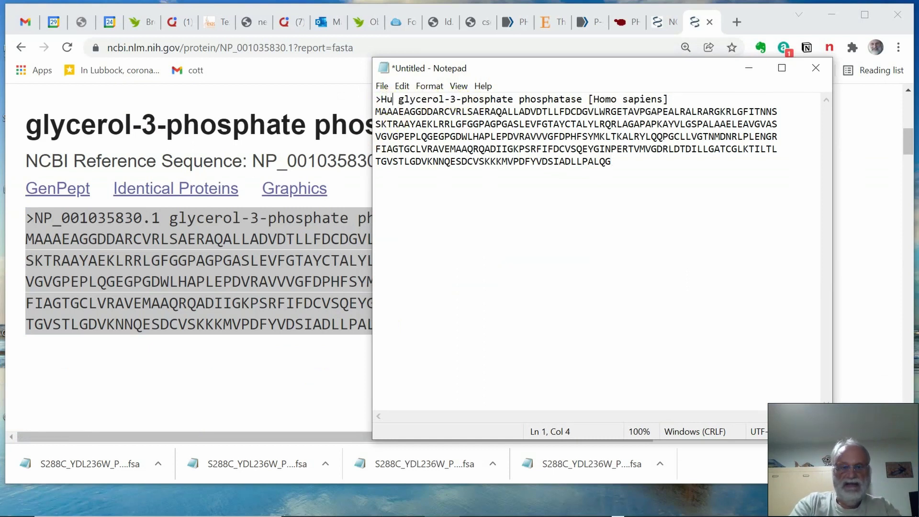
text(man)
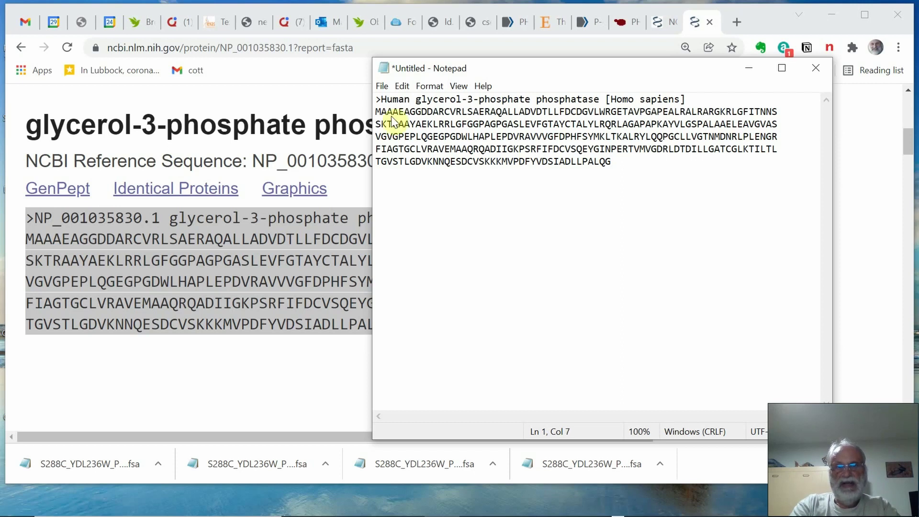
text( PGP)
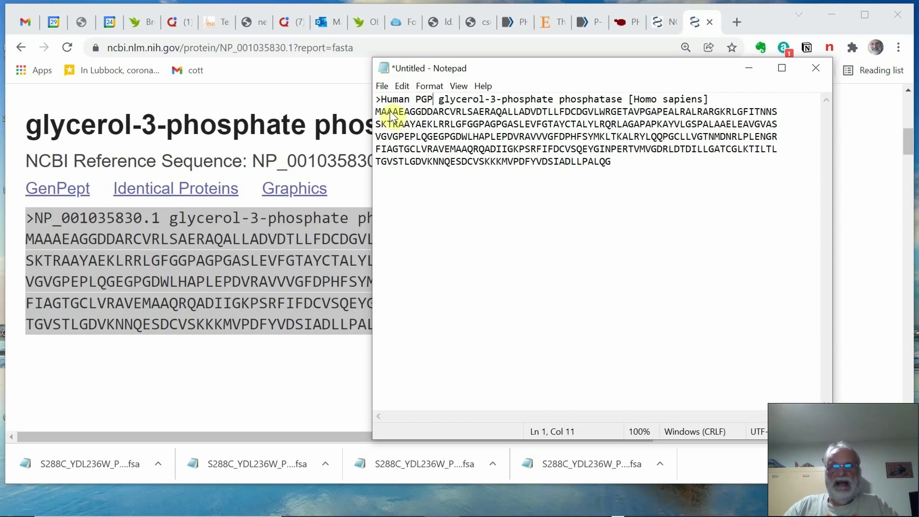
Save the sequence as the text file Human PGP in the BIOL4242 Sequences folder, overwriting the existing file, and close Notepad
click(381, 86)
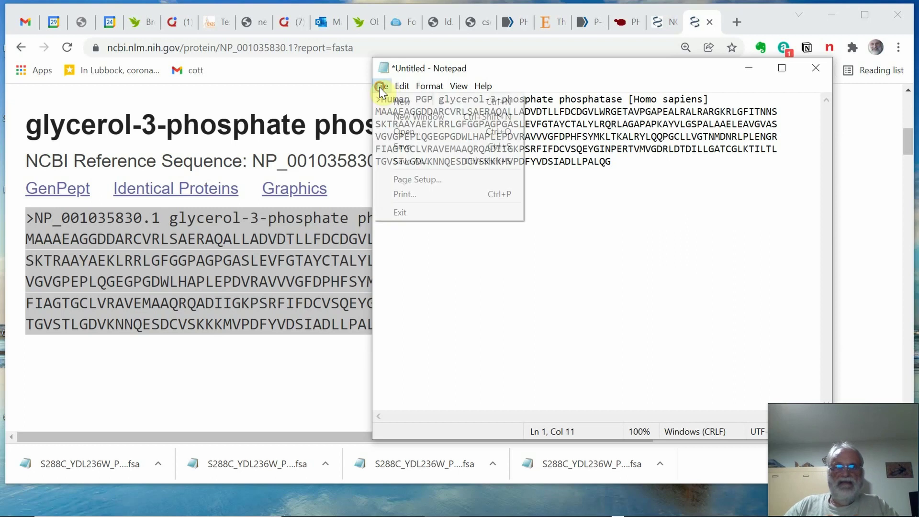
click(426, 162)
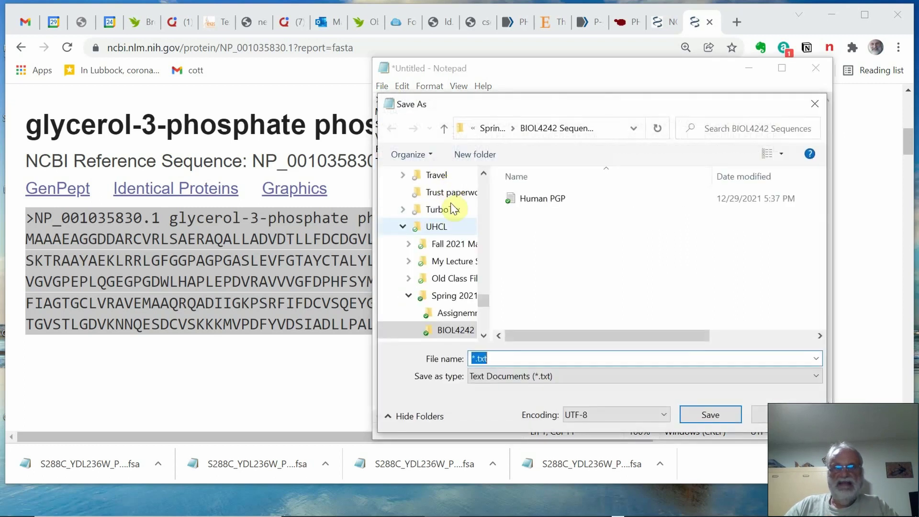
click(545, 198)
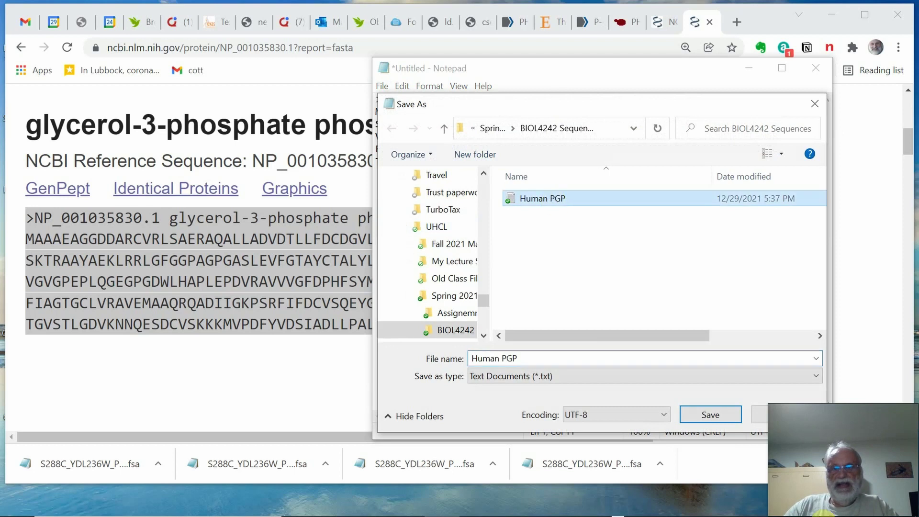
click(721, 421)
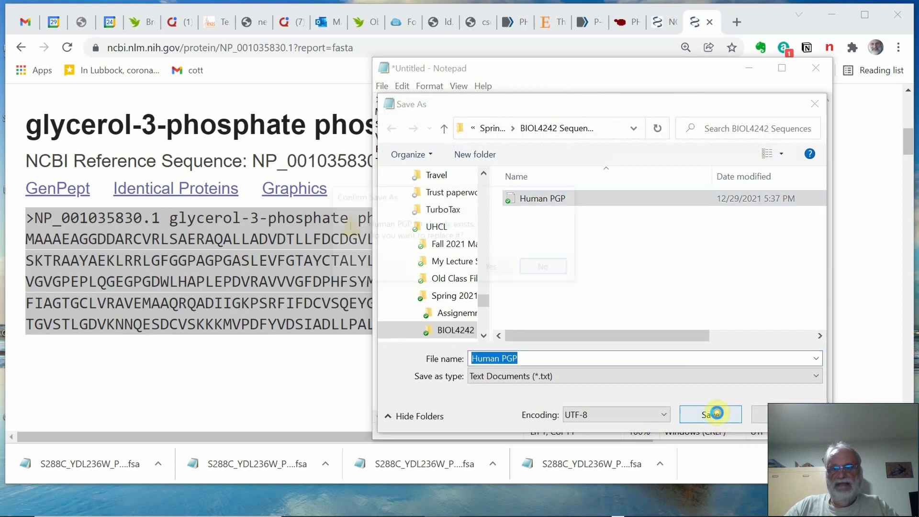
click(496, 265)
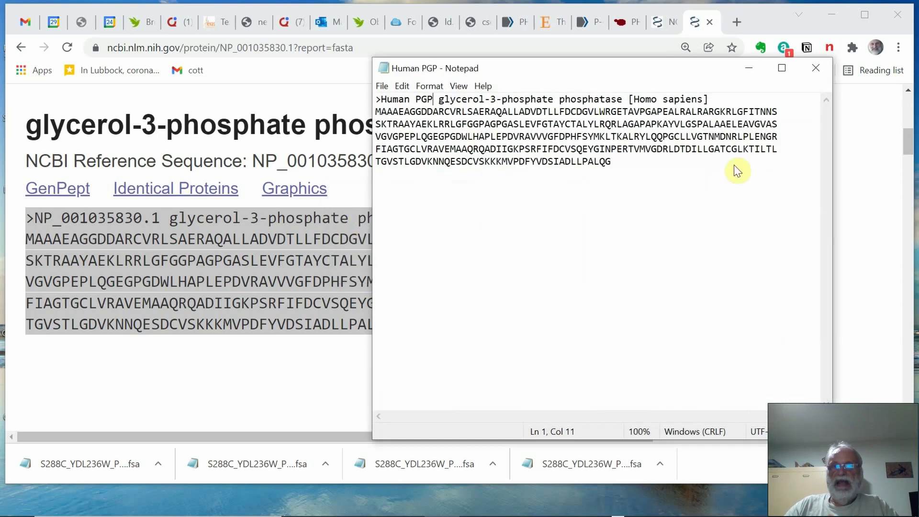
click(815, 69)
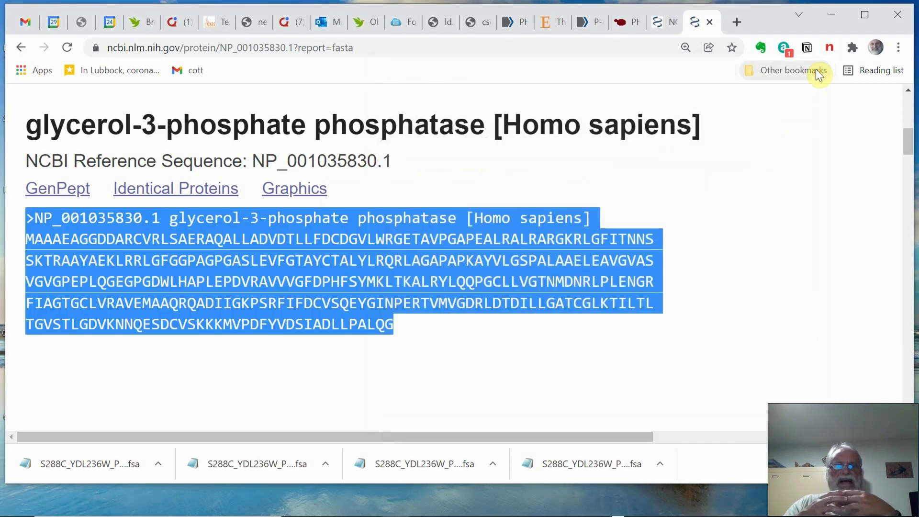